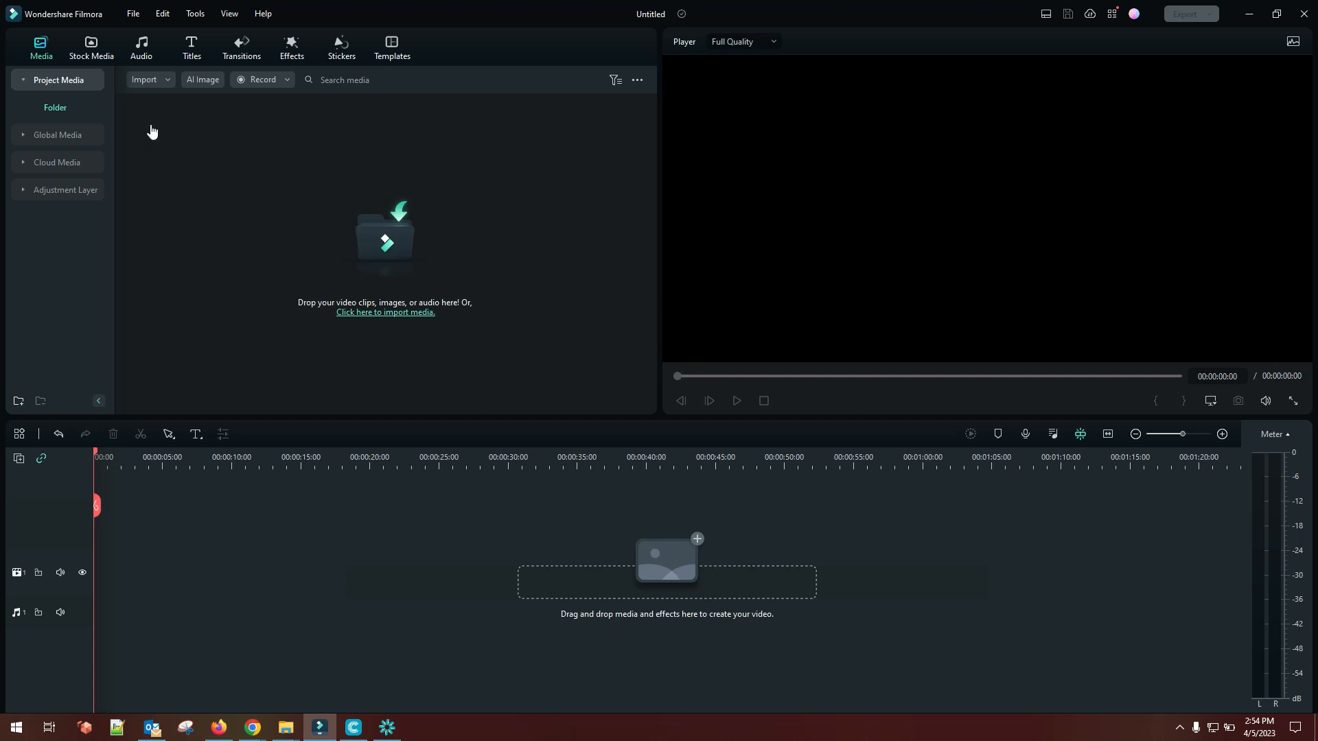
left_click(134, 15)
mouse_move(150, 35)
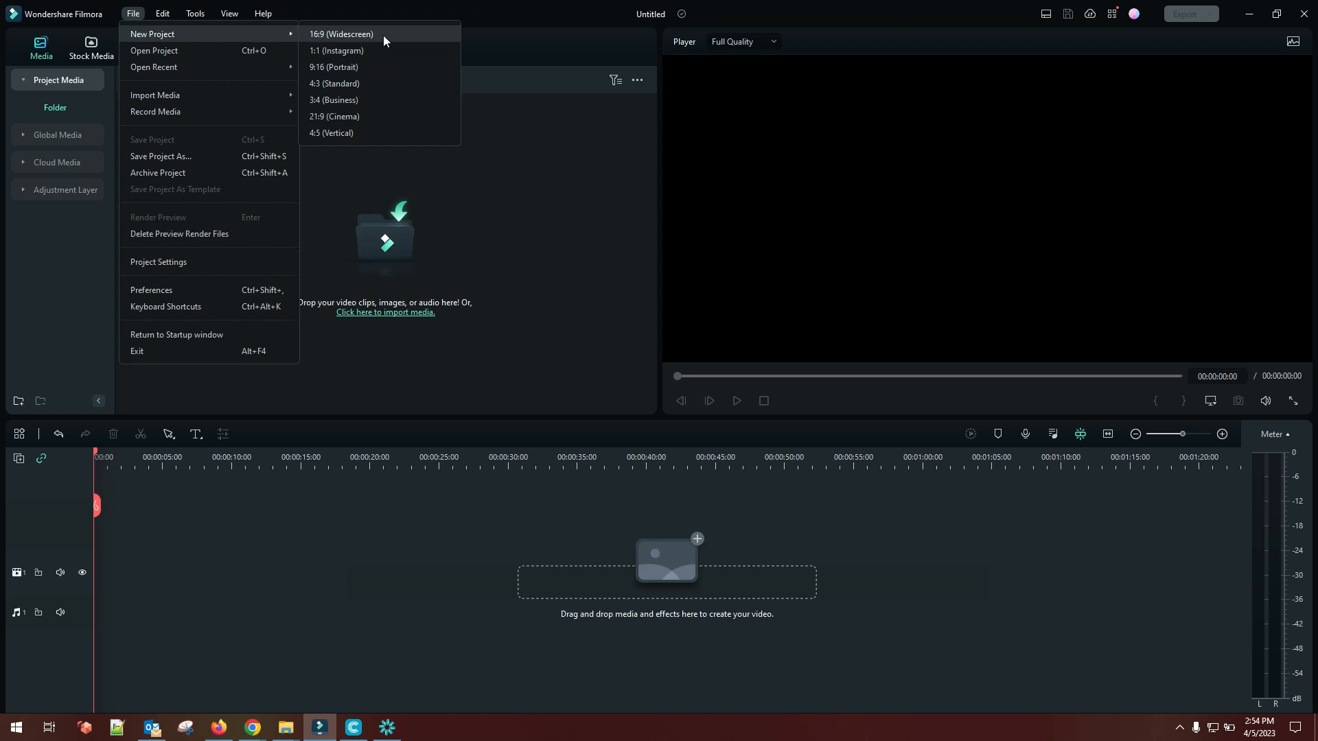
left_click(519, 199)
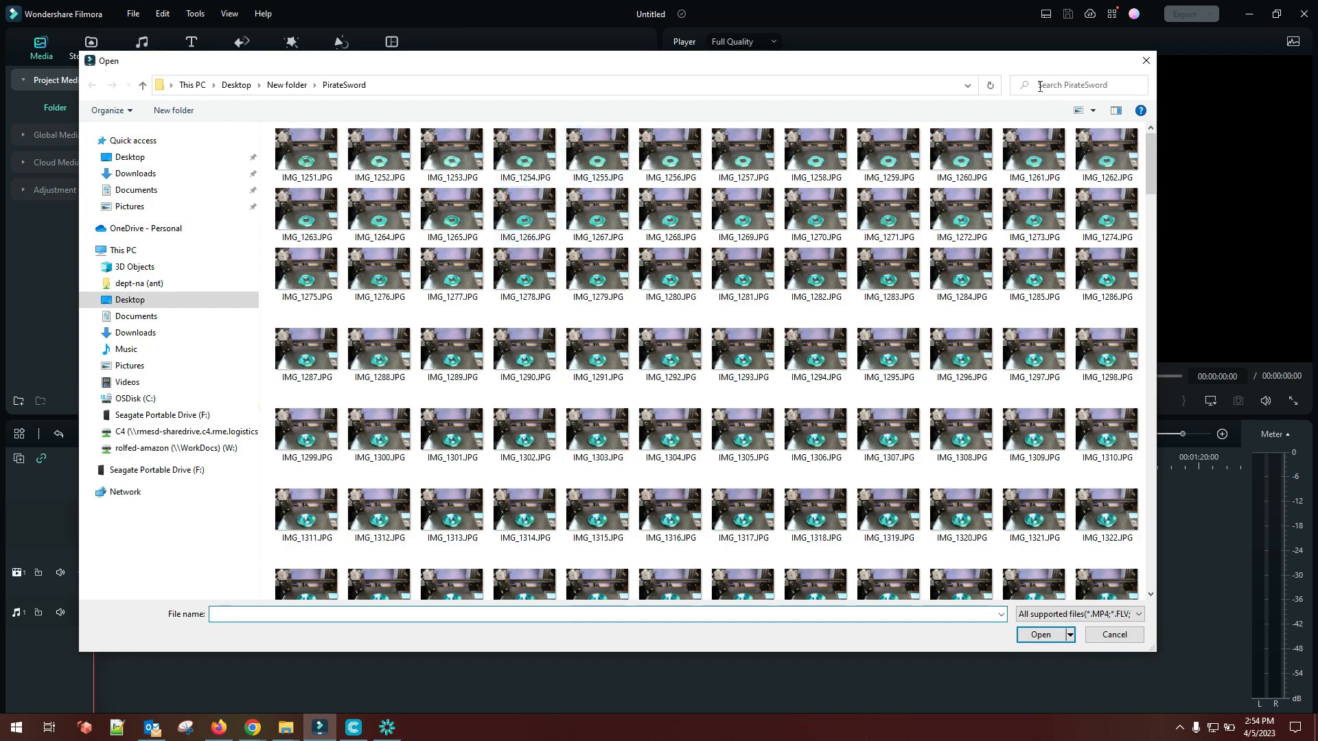
left_click(1150, 67)
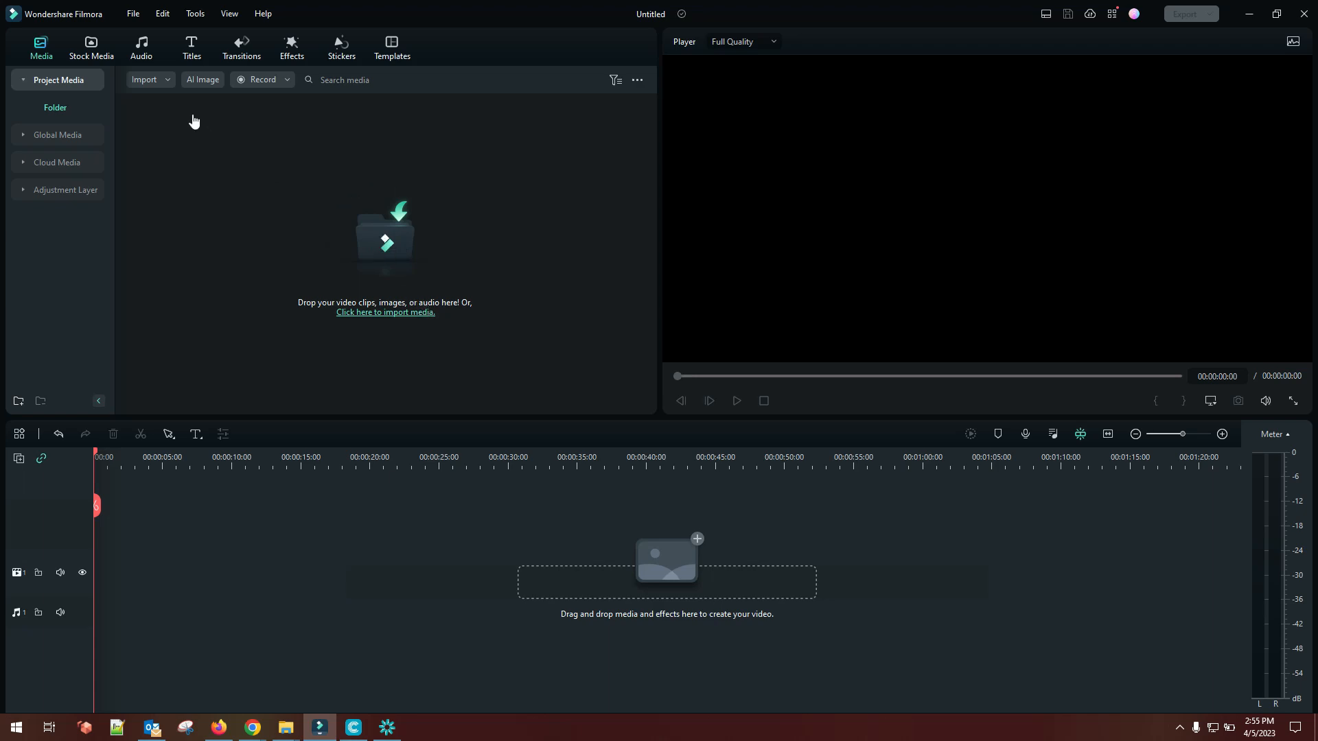
Import all the photos from the PirateSword folder and place them in sequence at the start of the timeline
left_click(380, 242)
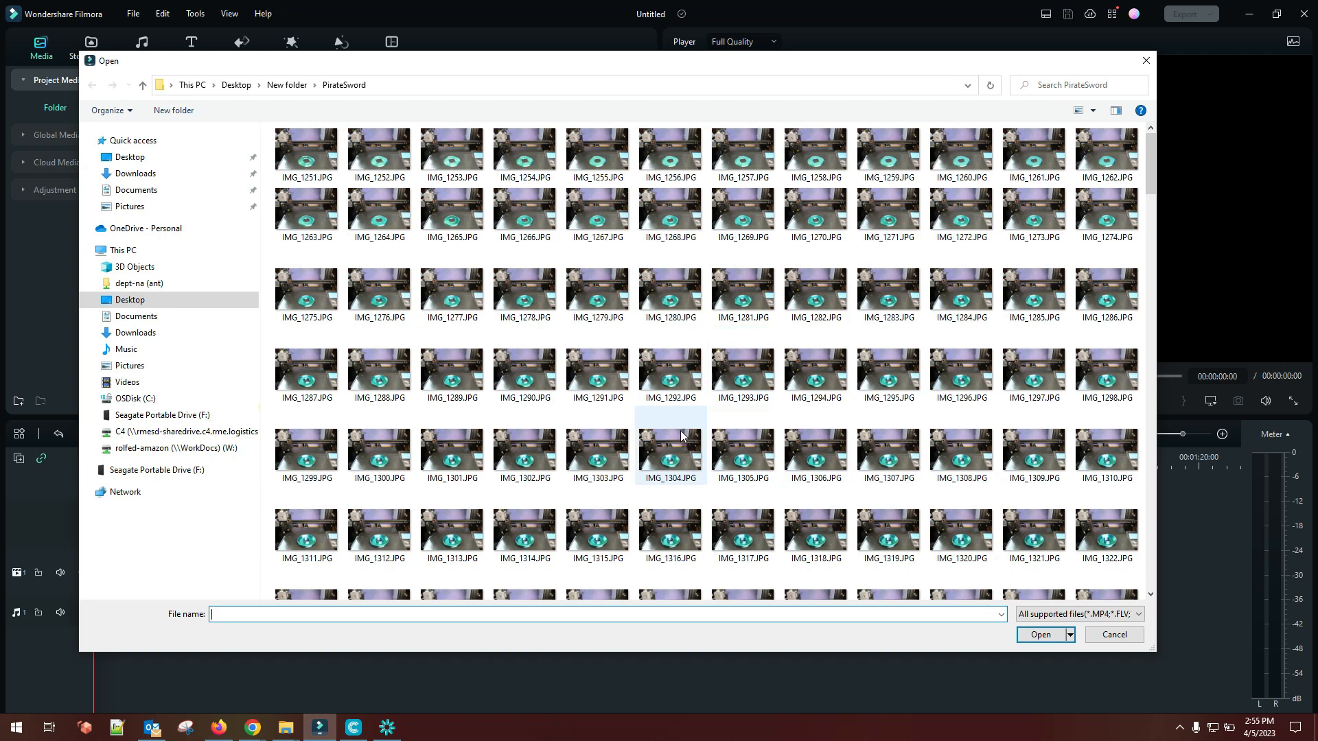
left_click(306, 153)
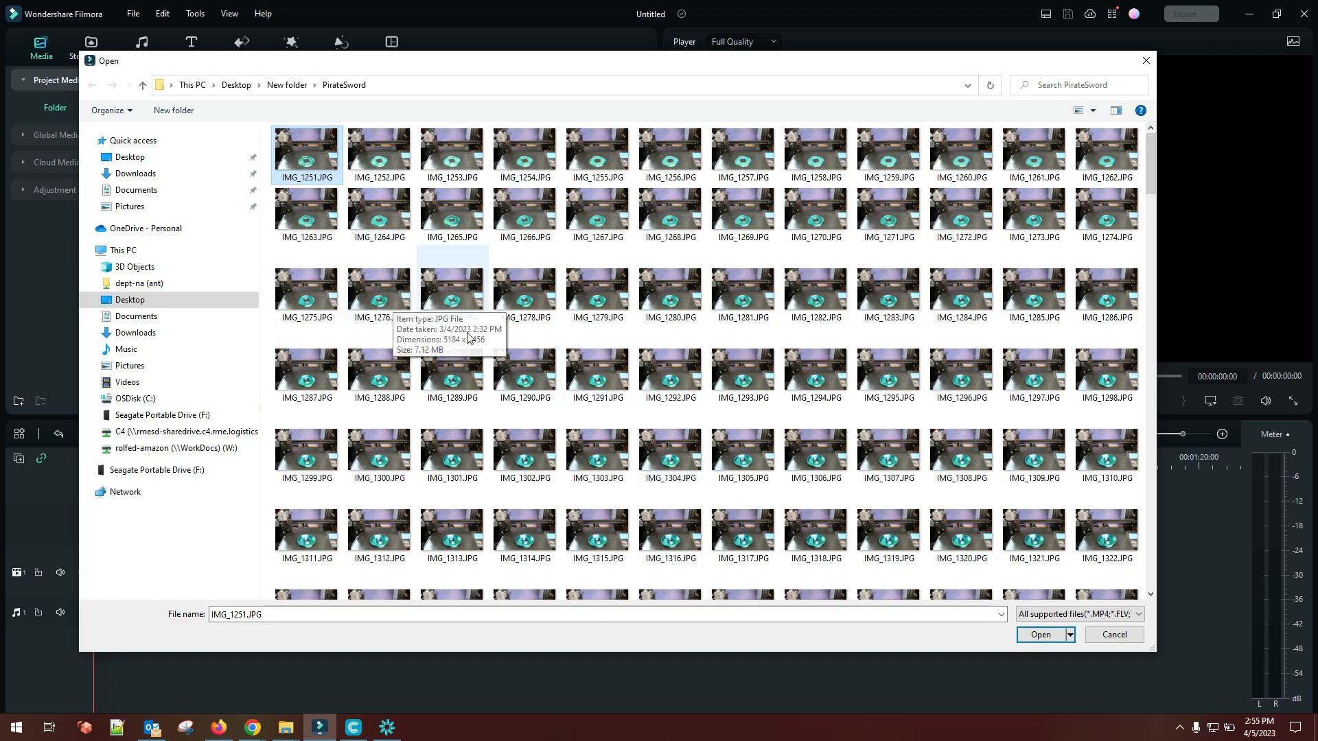
key("ctrl+a")
left_click(1041, 635)
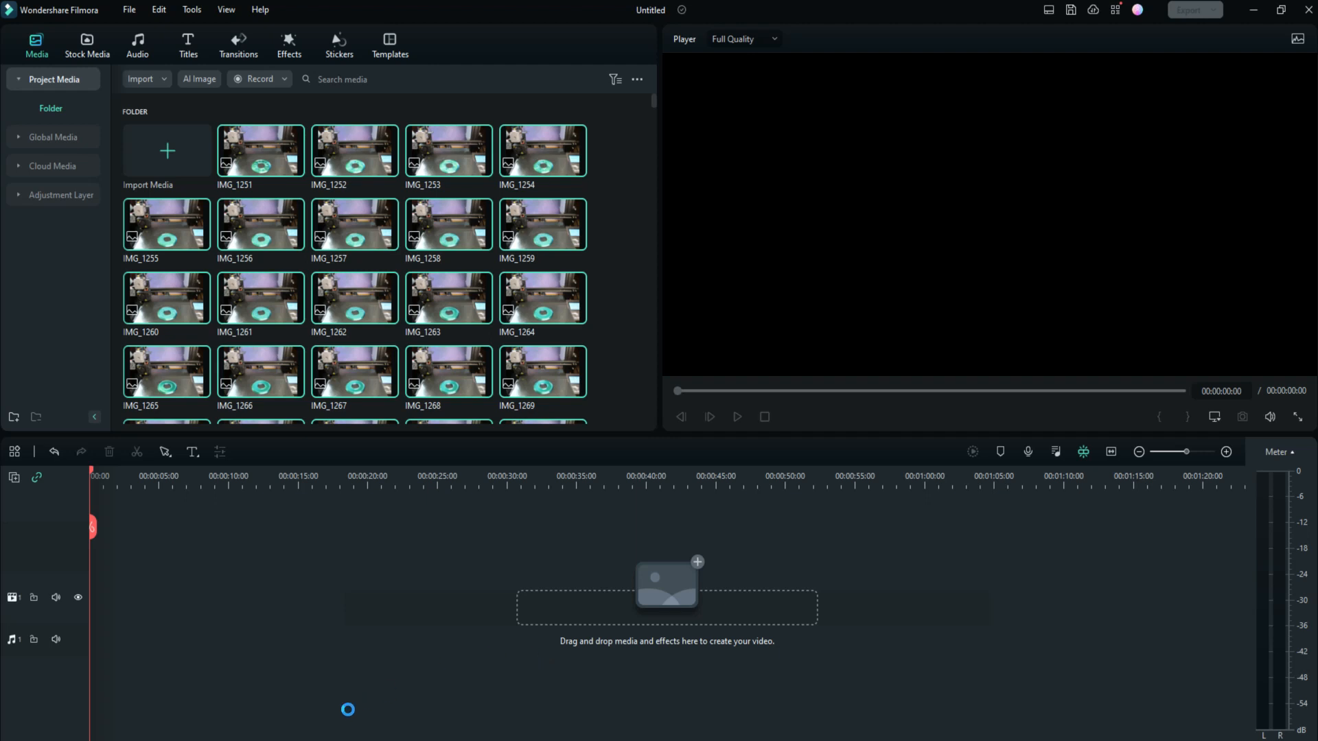
left_click_drag(354, 717, 150, 541)
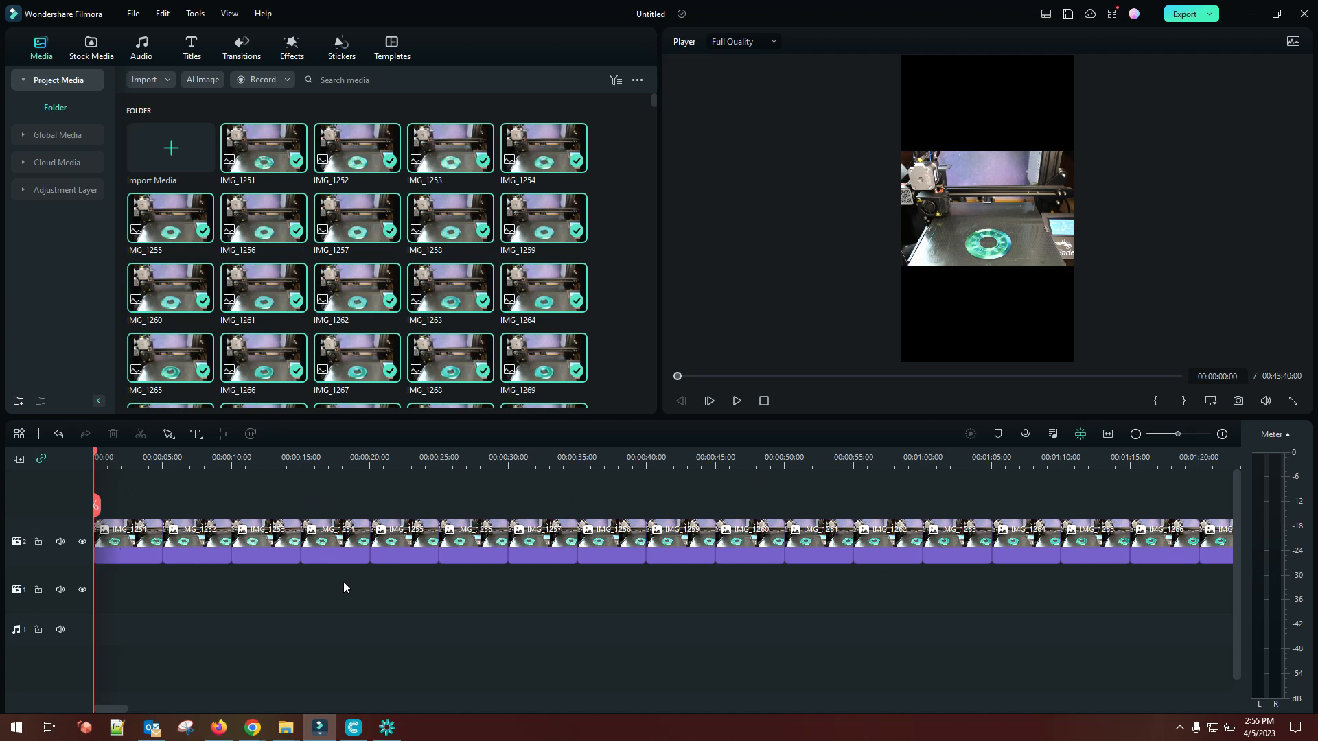
left_click(320, 544)
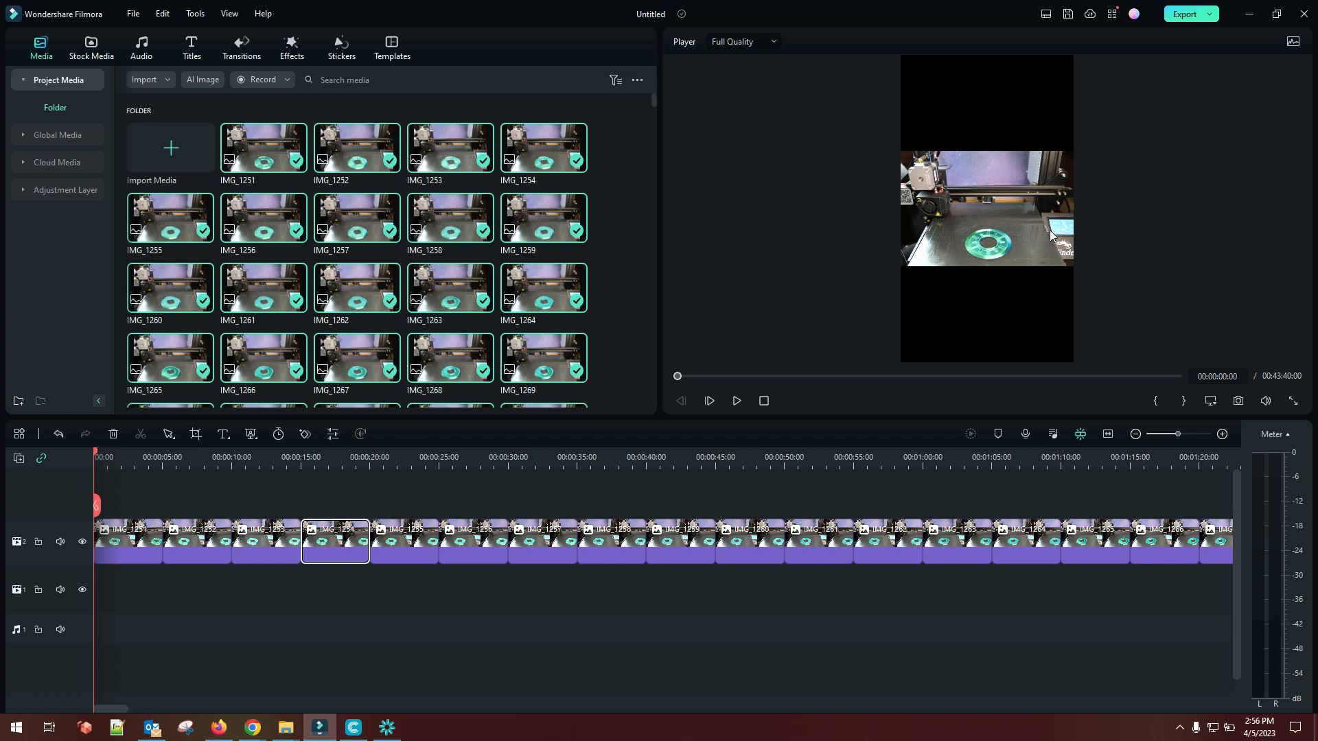
Export the photo sequence as an MP4 named Pirate Sword1 to F:/Backup/3DPE/TL_Vids
left_click(1196, 19)
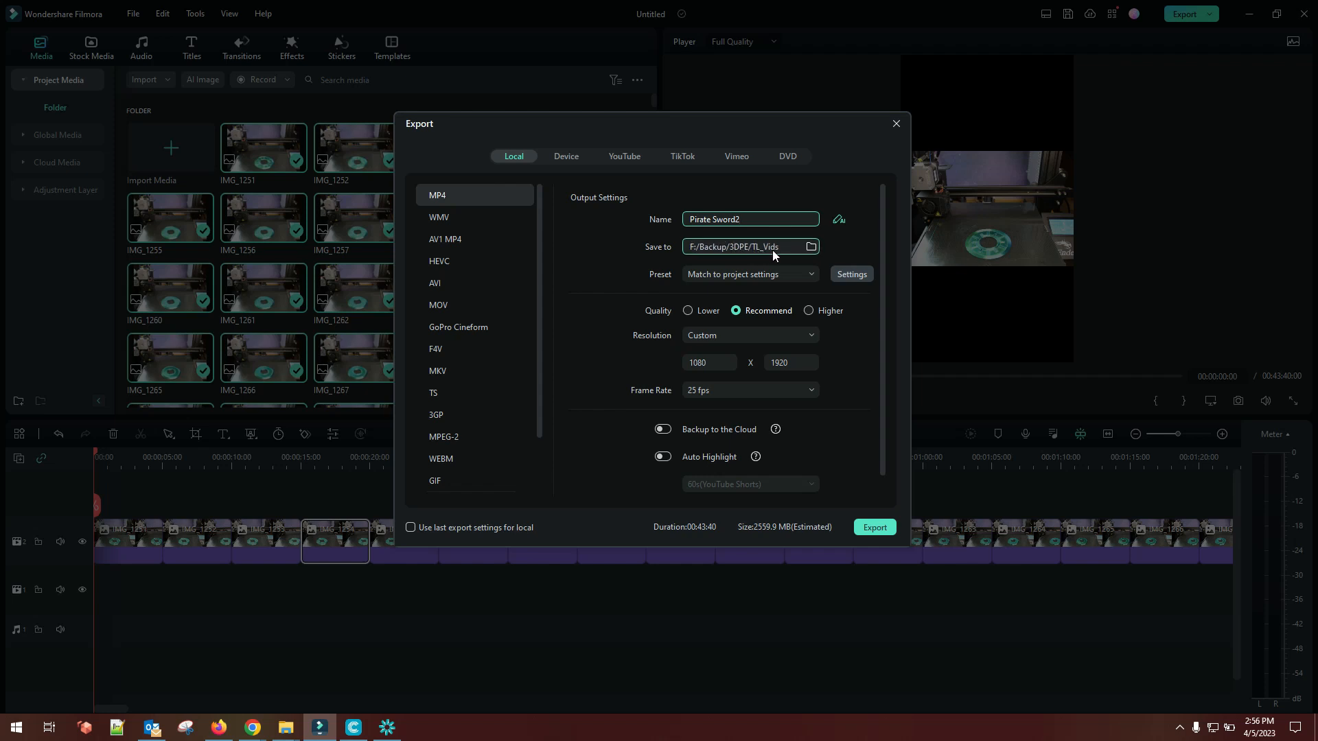
key("BackSpace")
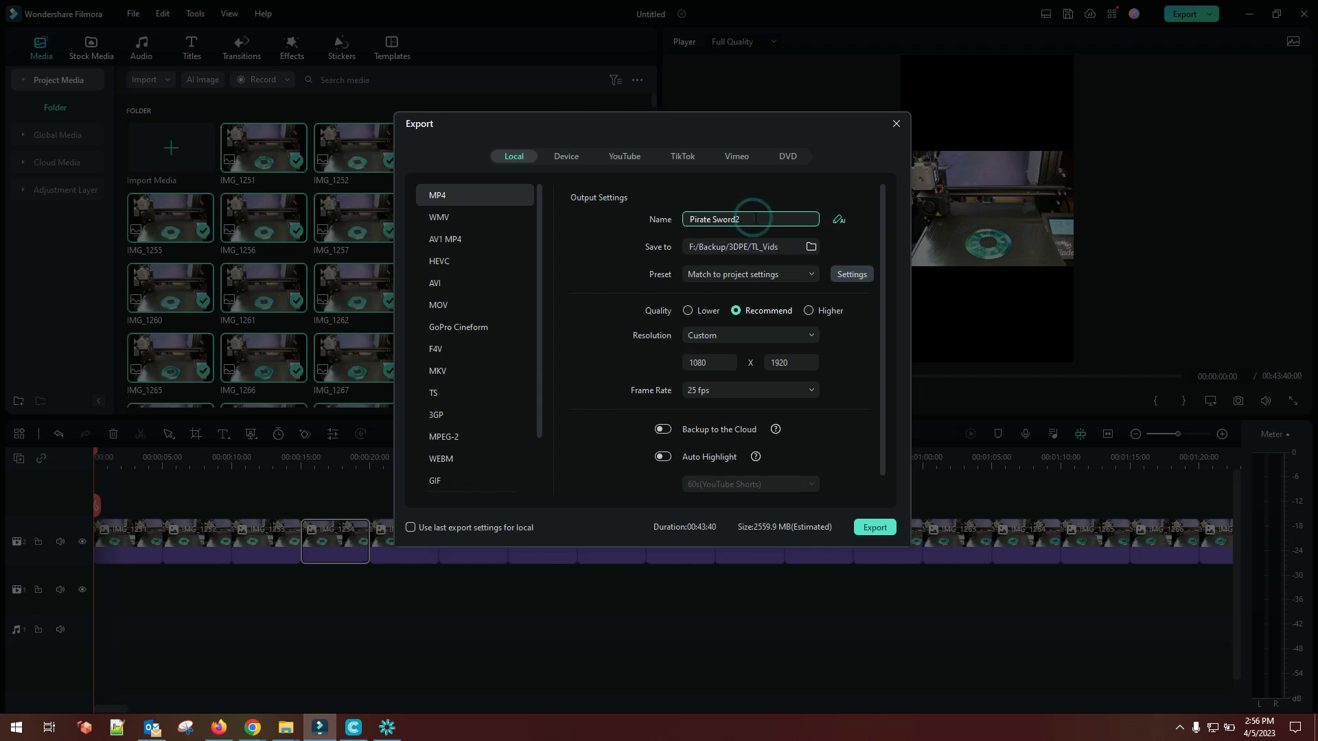
type("1")
left_click(874, 527)
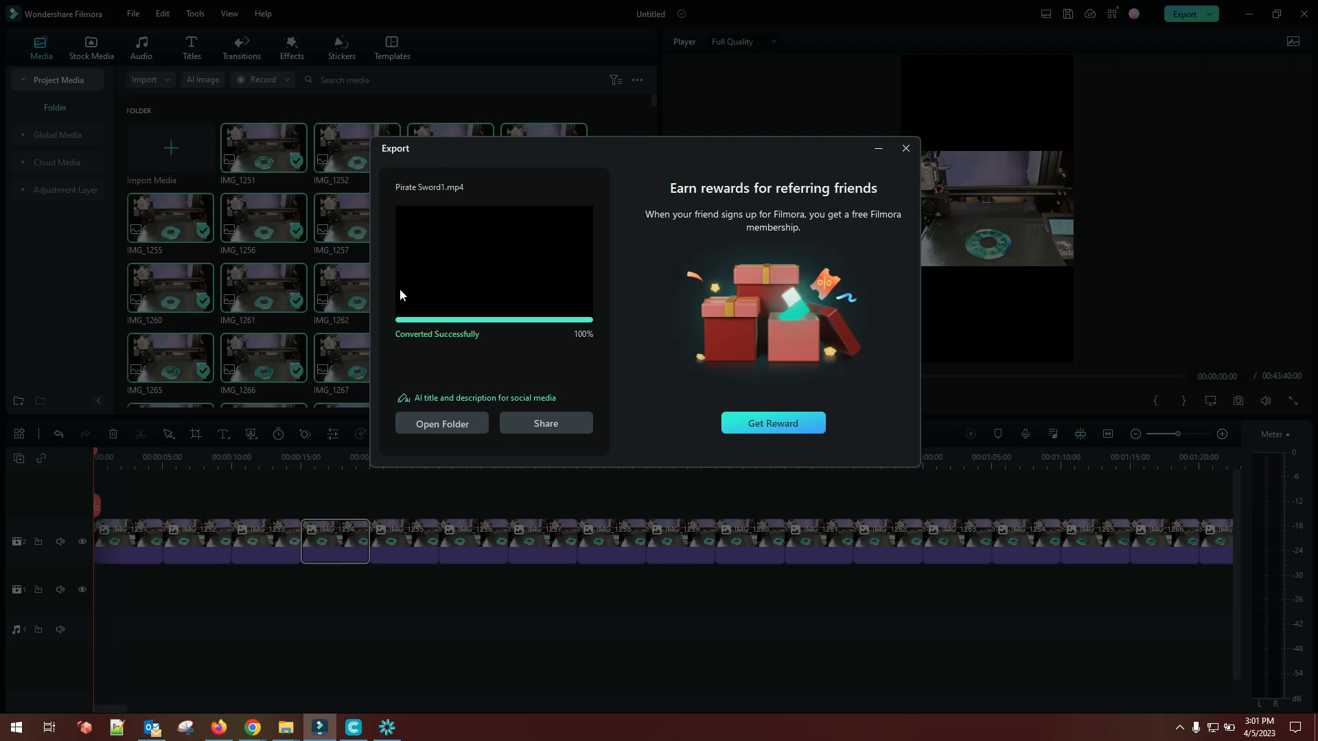
left_click(906, 148)
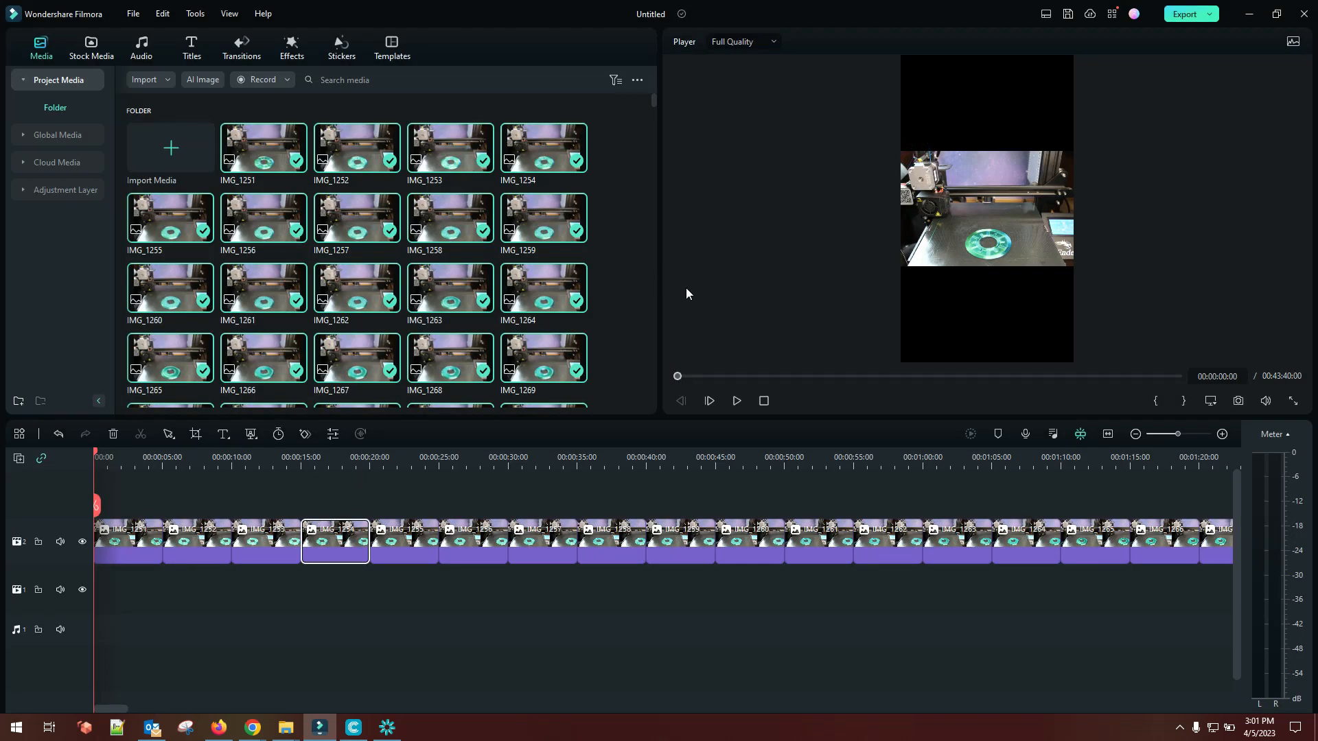
Delete all the imported IMG photos from the project media and the timeline, keeping the VID_20230405_145338 clip
left_click(610, 265)
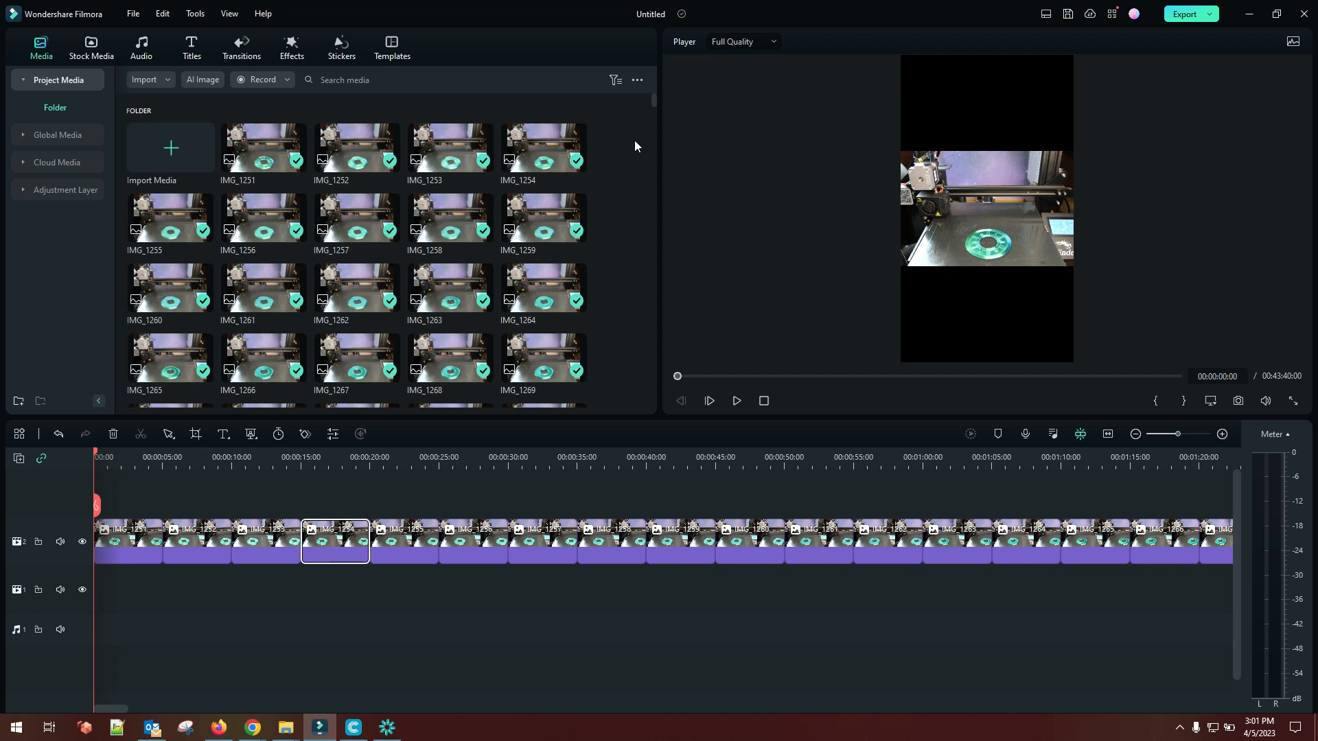
left_click_drag(634, 140, 235, 343)
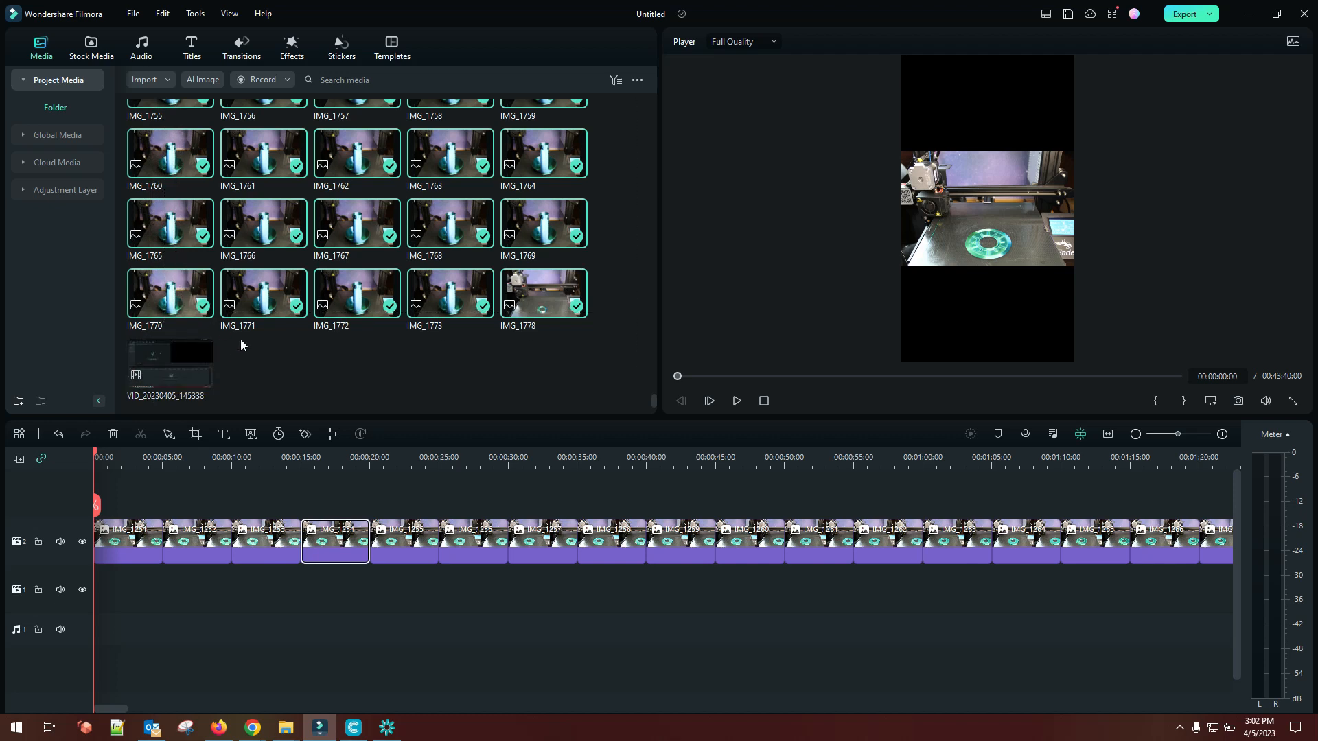
key("Delete")
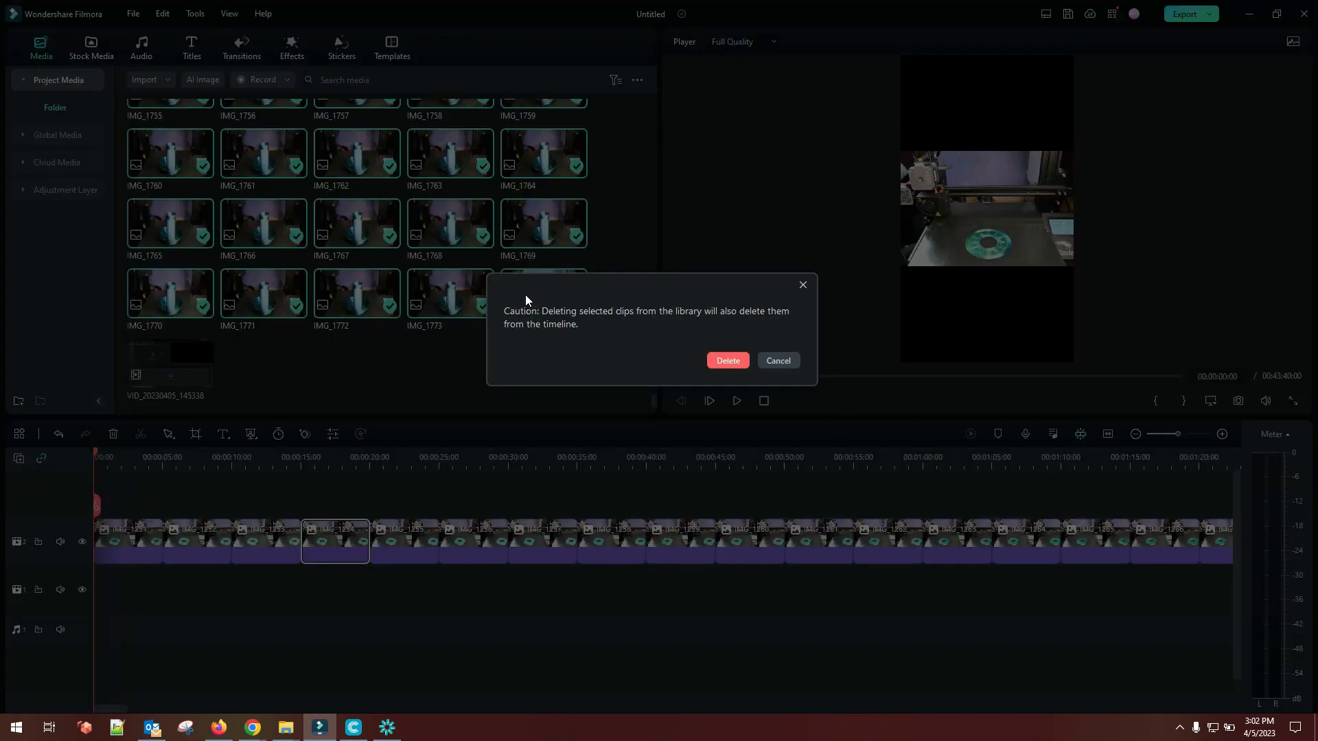
left_click(718, 359)
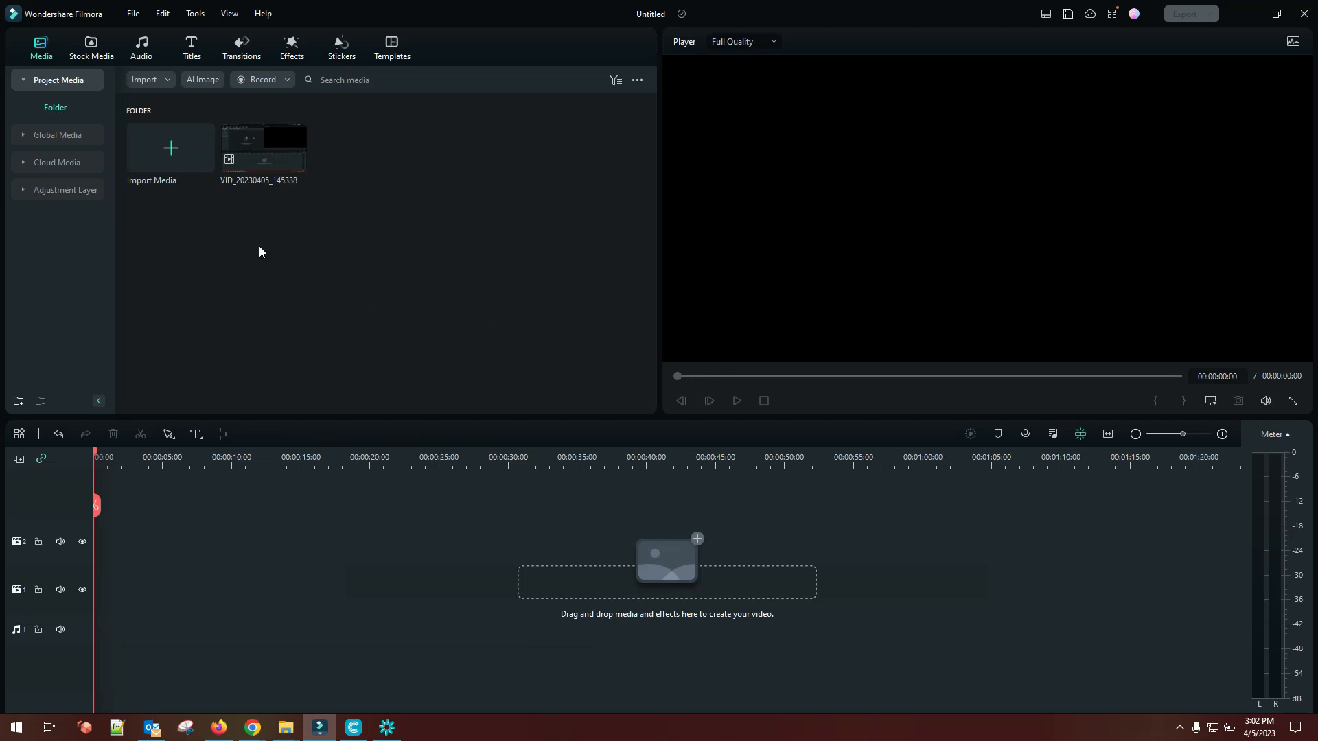
Import Pirate Sword1.mp4 from the TL_Vids folder and place it at the start of the timeline
left_click(180, 160)
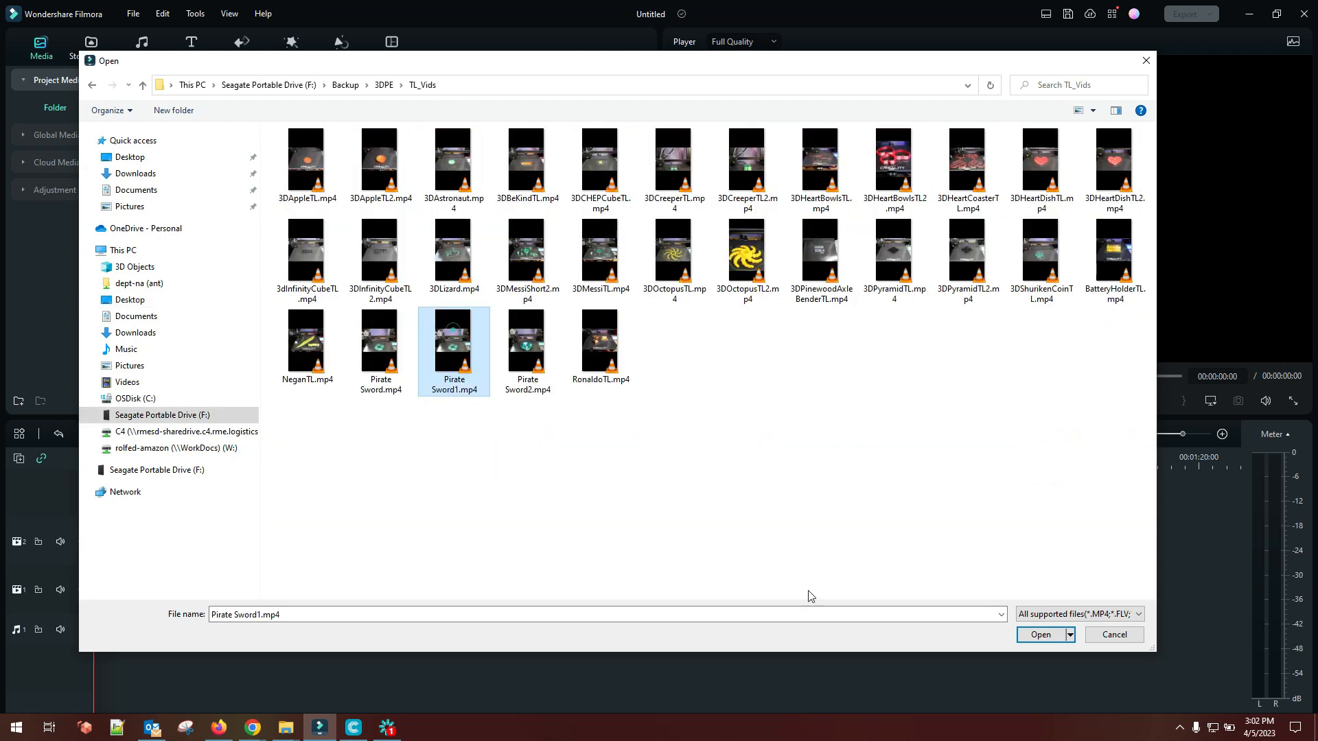
left_click(1040, 634)
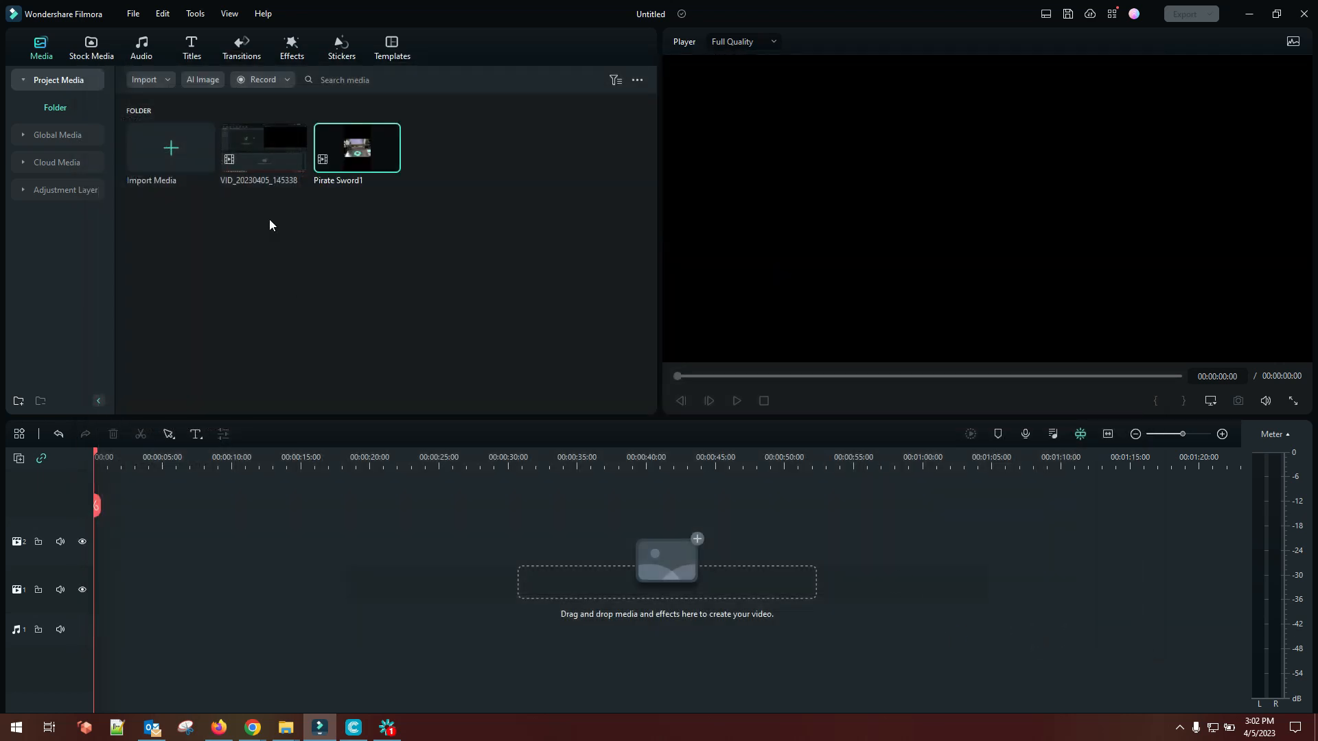
left_click_drag(357, 147, 111, 523)
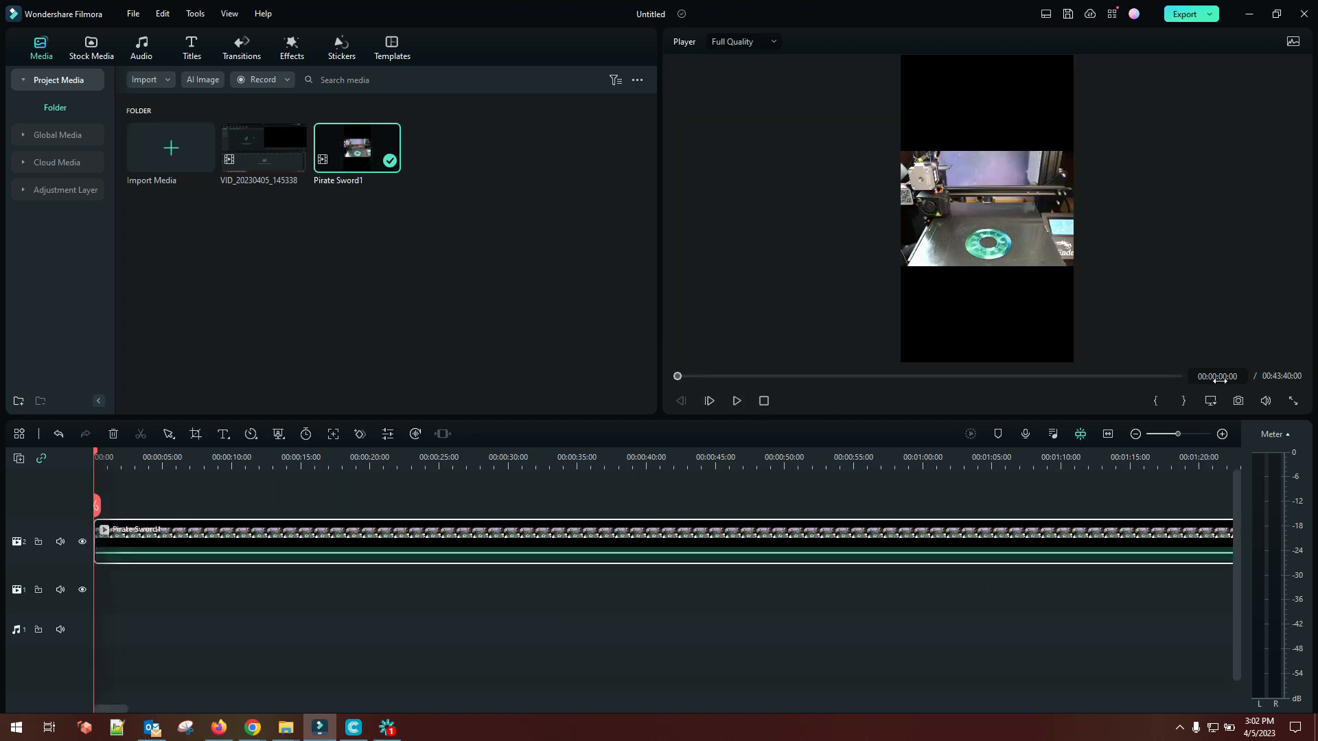
Preview the Pirate Sword1 clip in full screen, scrub through it and stop playback
left_click(1294, 403)
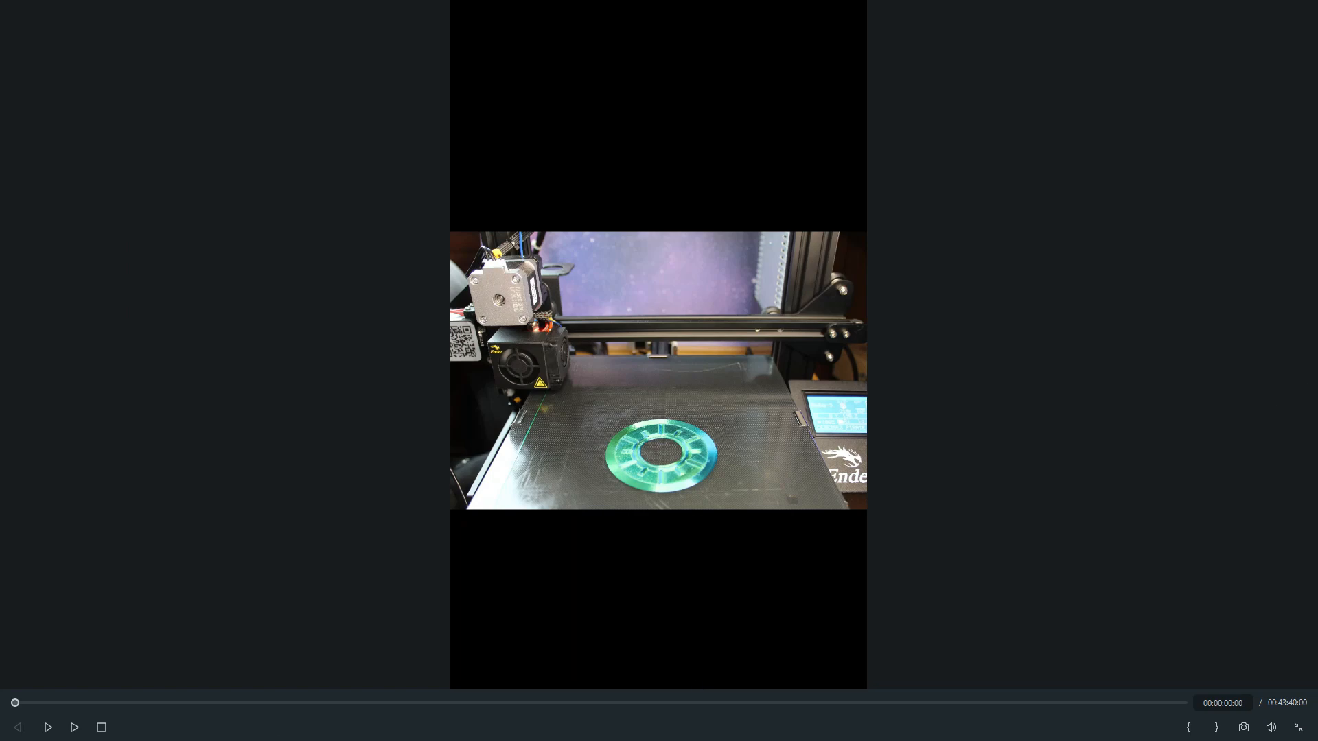
left_click(73, 729)
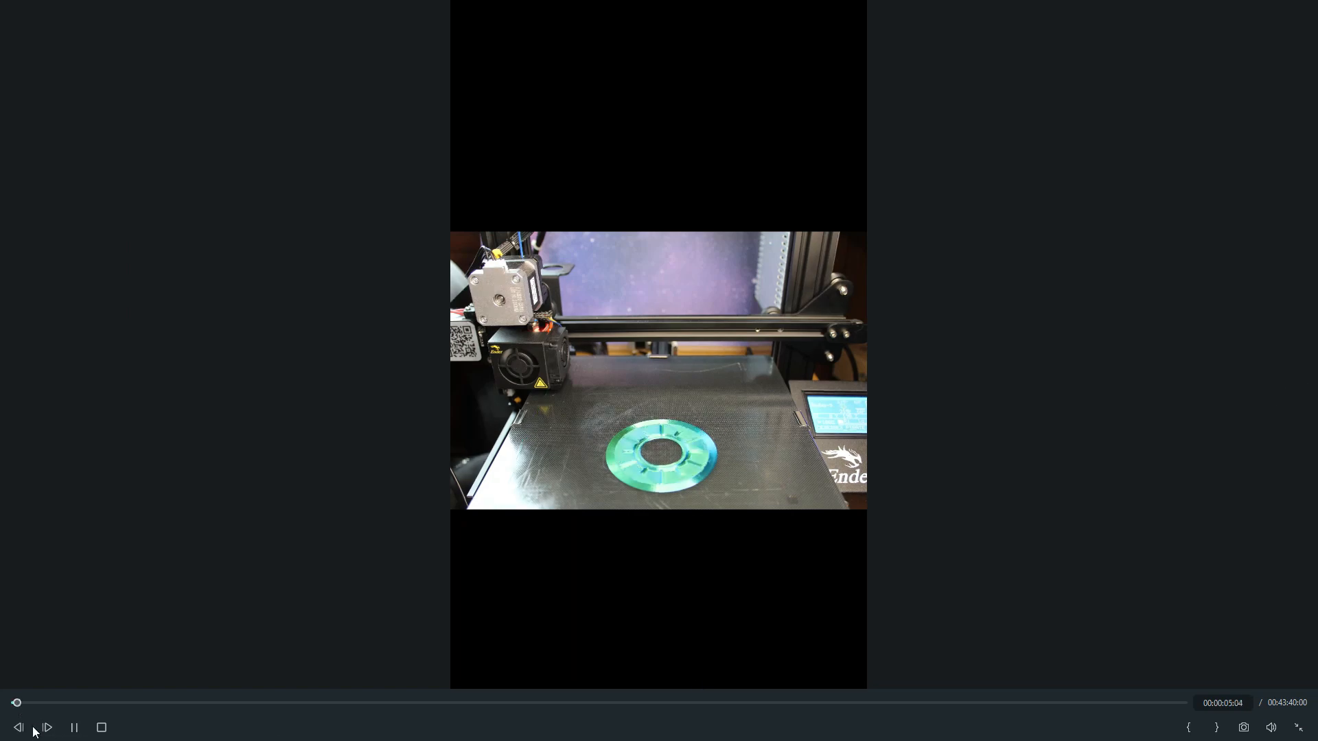
left_click_drag(17, 703, 548, 696)
left_click_drag(334, 692, 14, 701)
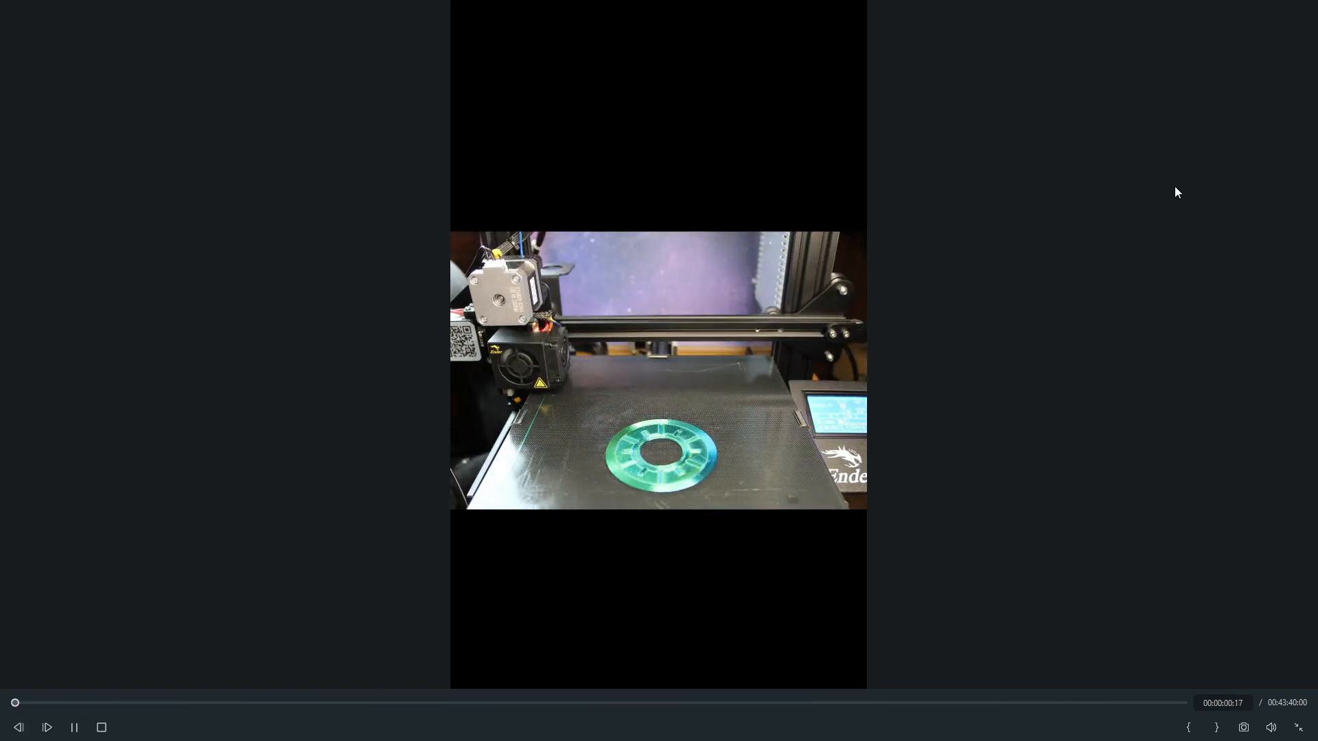
key("Escape")
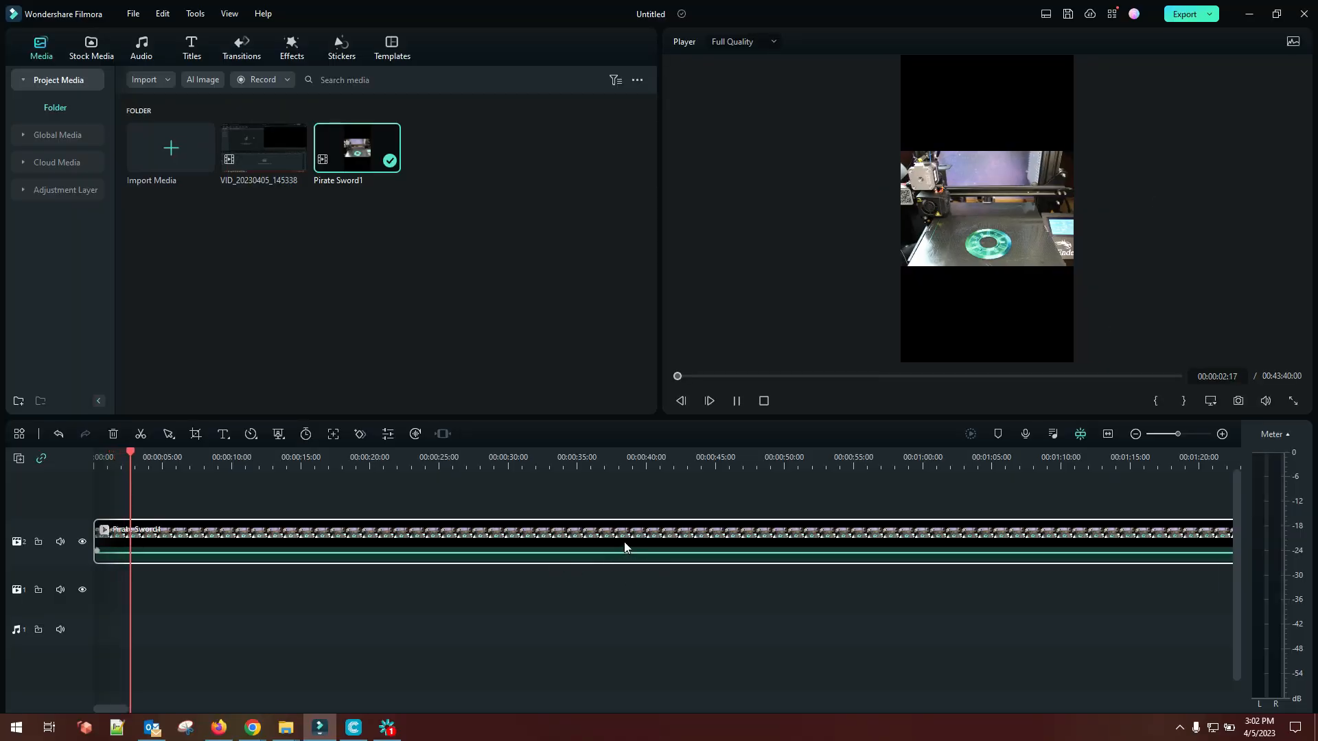
left_click(764, 401)
Show the speed control on the Pirate Sword1 clip and set its speed to Fast 100x
right_click(733, 530)
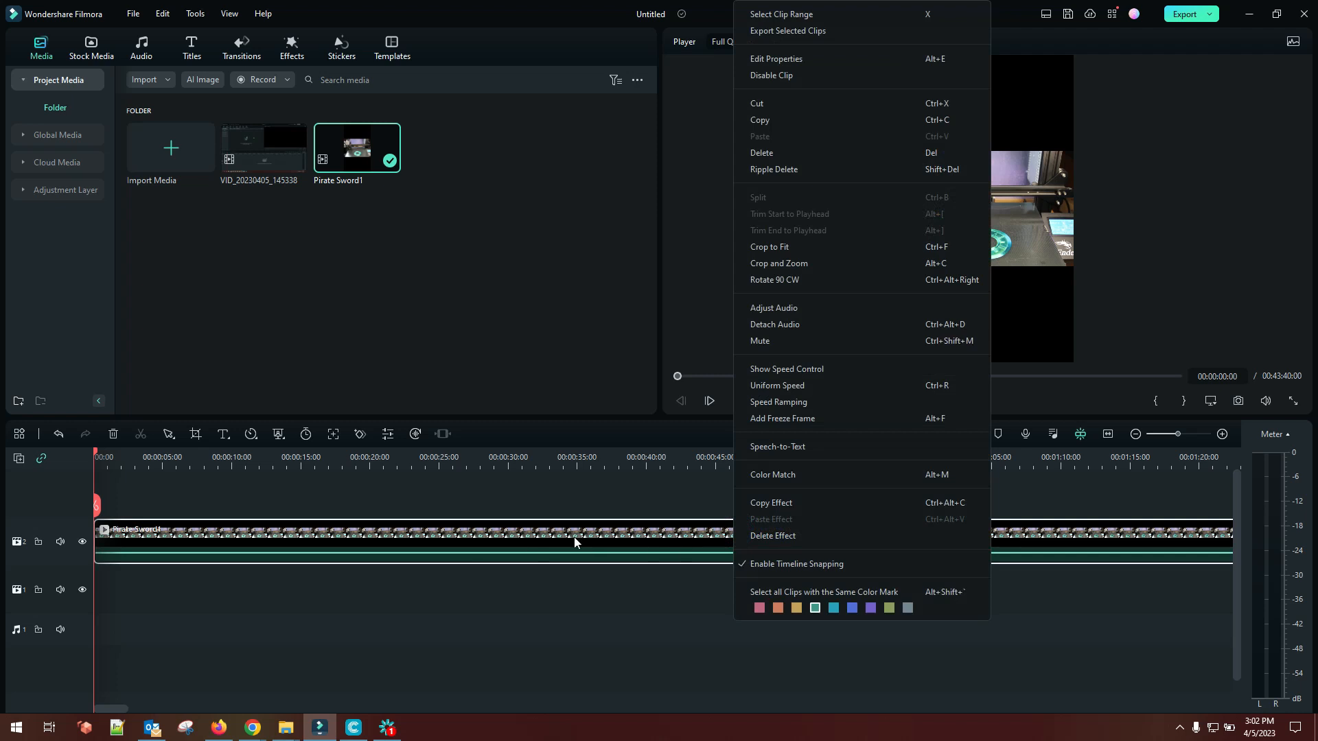
left_click(777, 369)
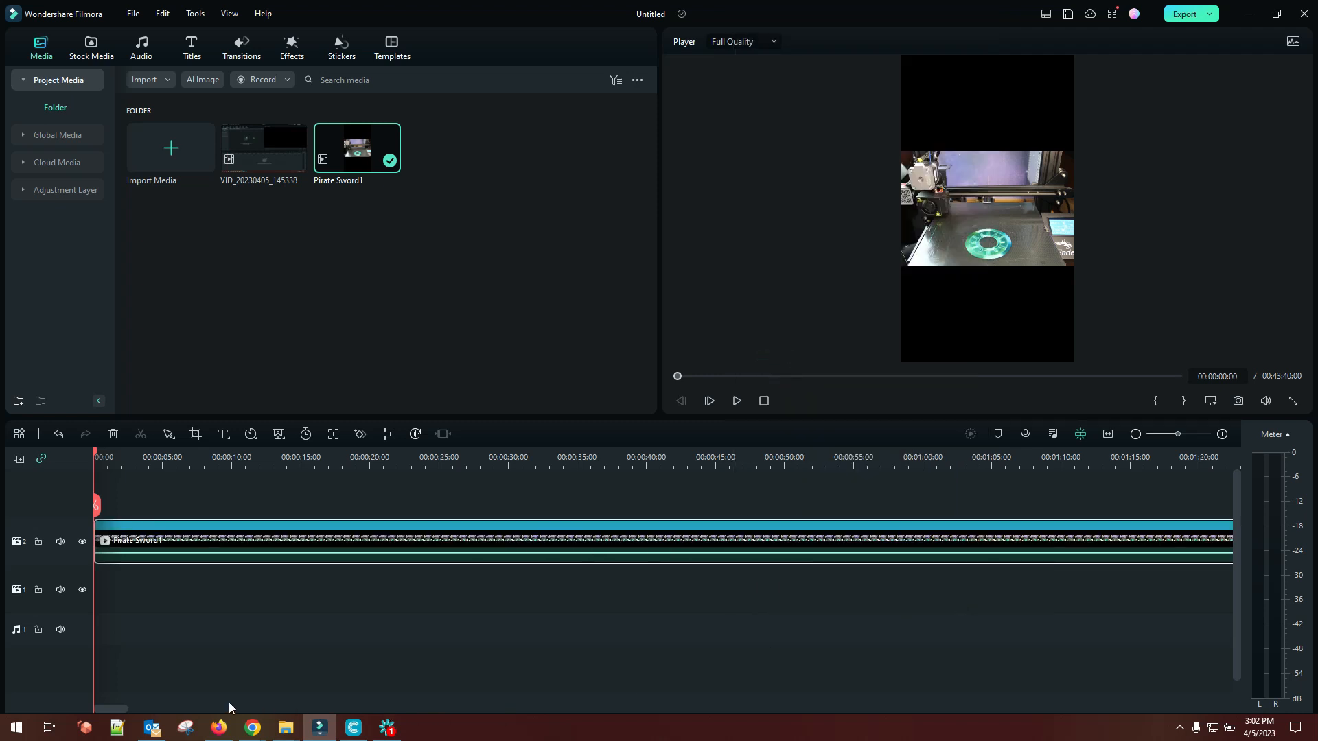
left_click(892, 525)
left_click_drag(1176, 434, 1149, 435)
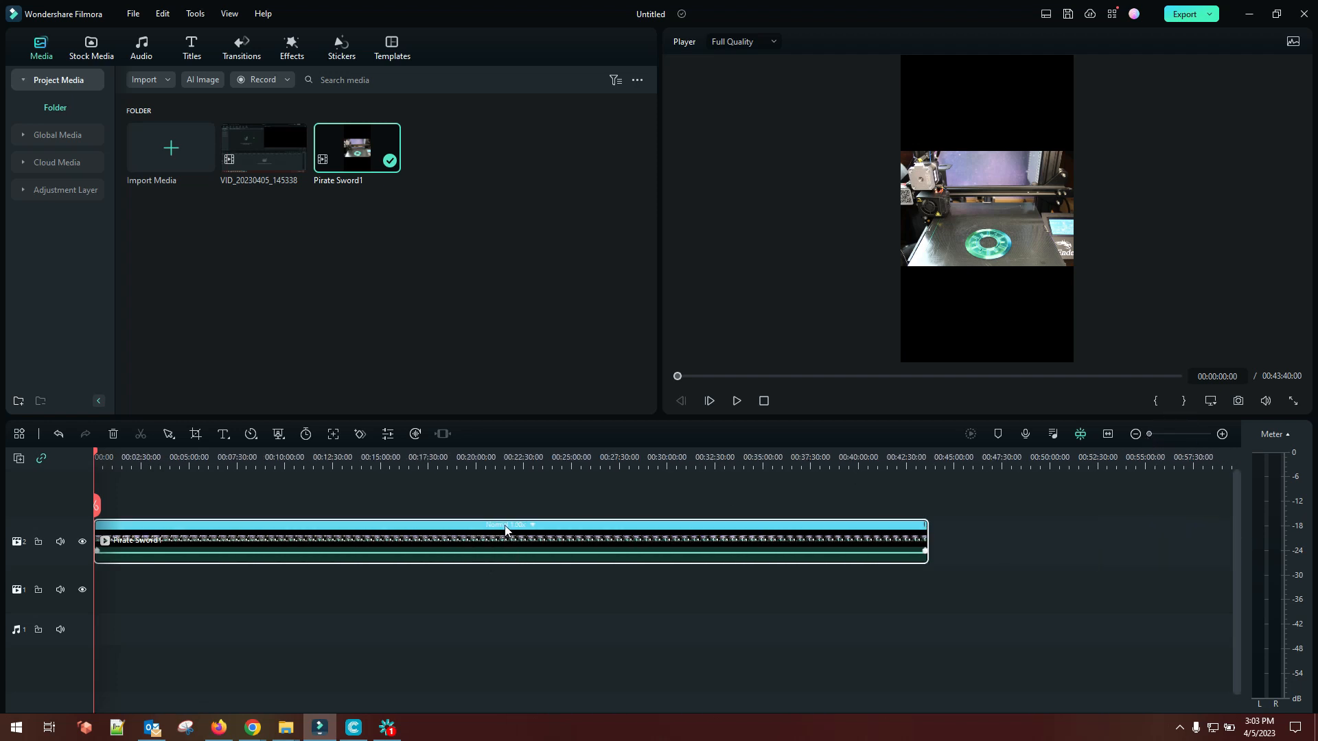
left_click(530, 527)
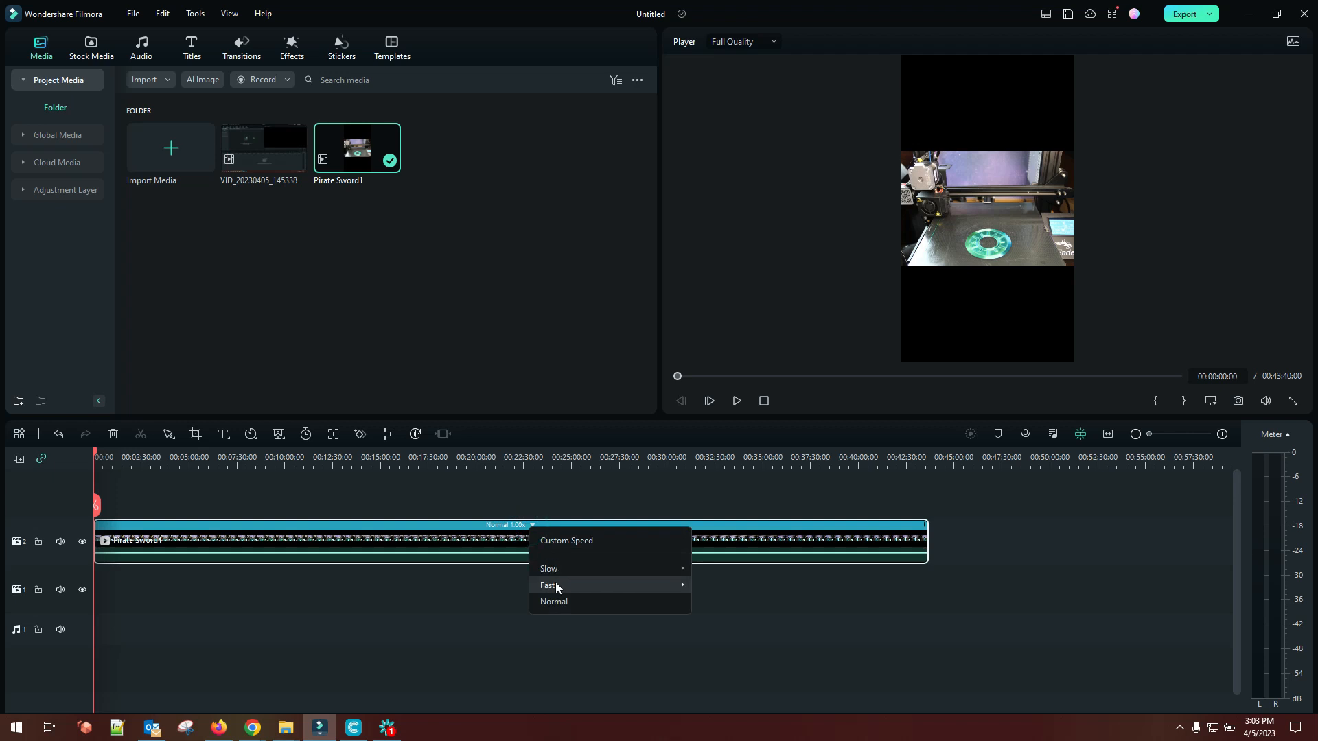
mouse_move(579, 583)
left_click(732, 652)
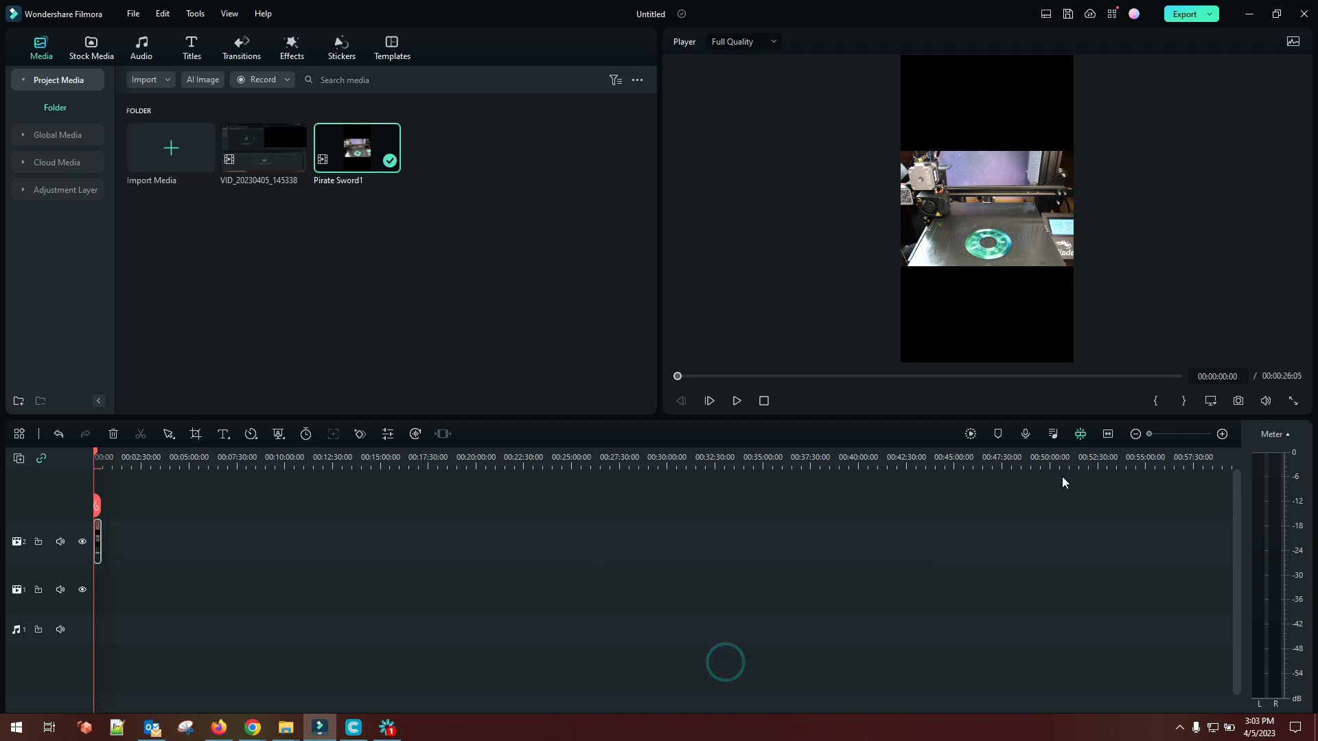
left_click_drag(1149, 434, 1179, 436)
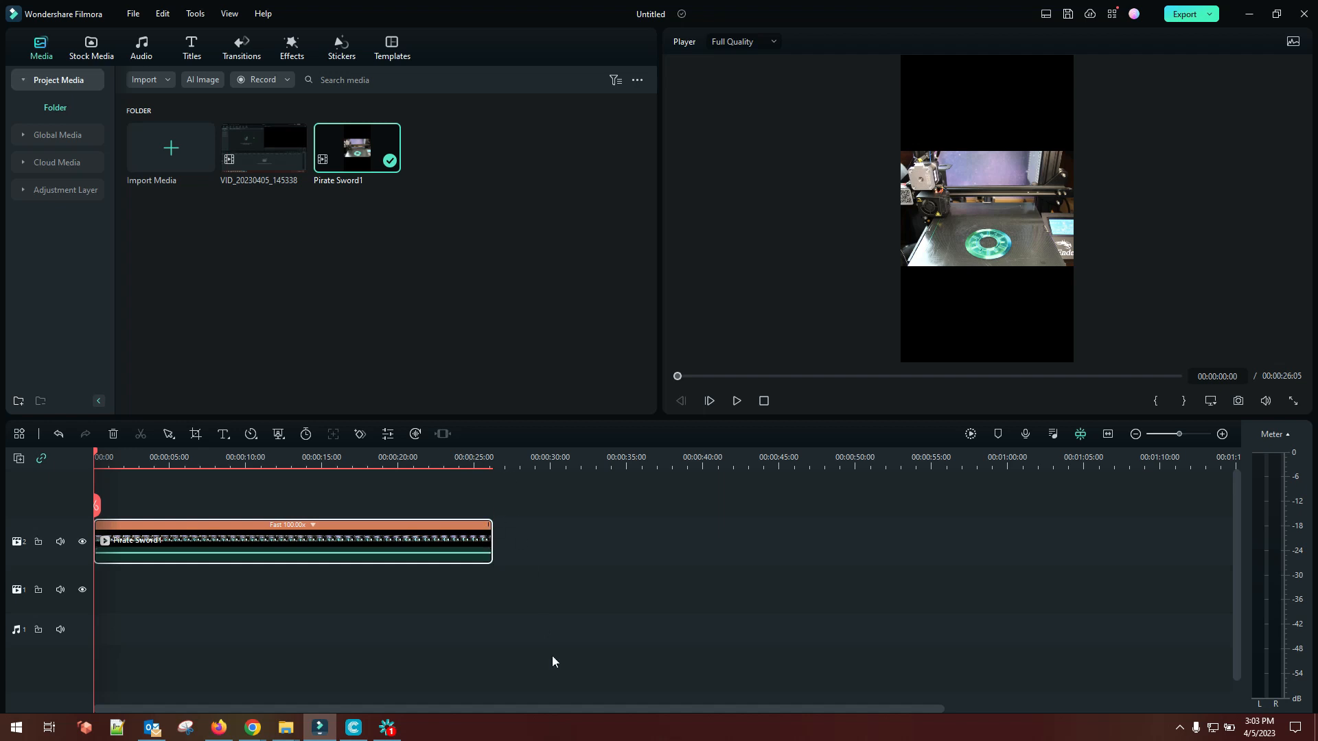
left_click(561, 707)
Play the sped-up time-lapse in full screen to check it, and return to the editor
left_click(1295, 402)
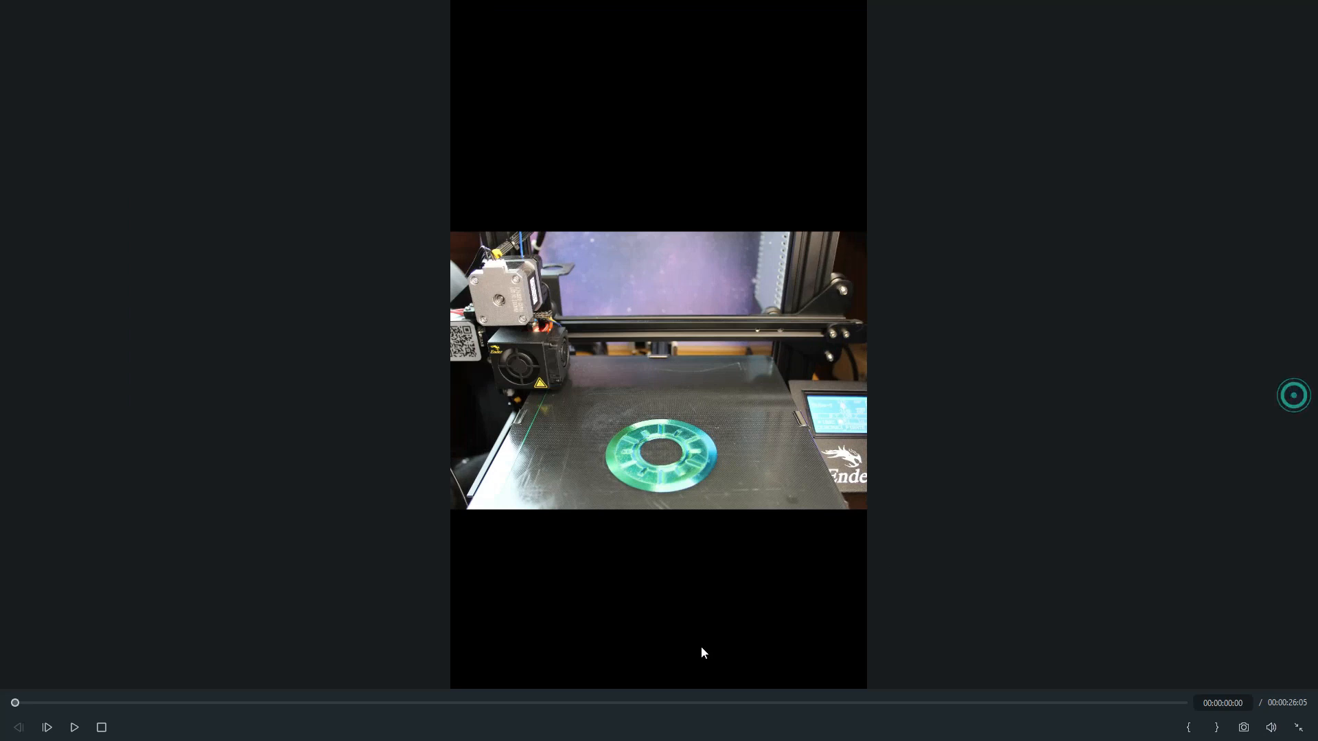
left_click(73, 729)
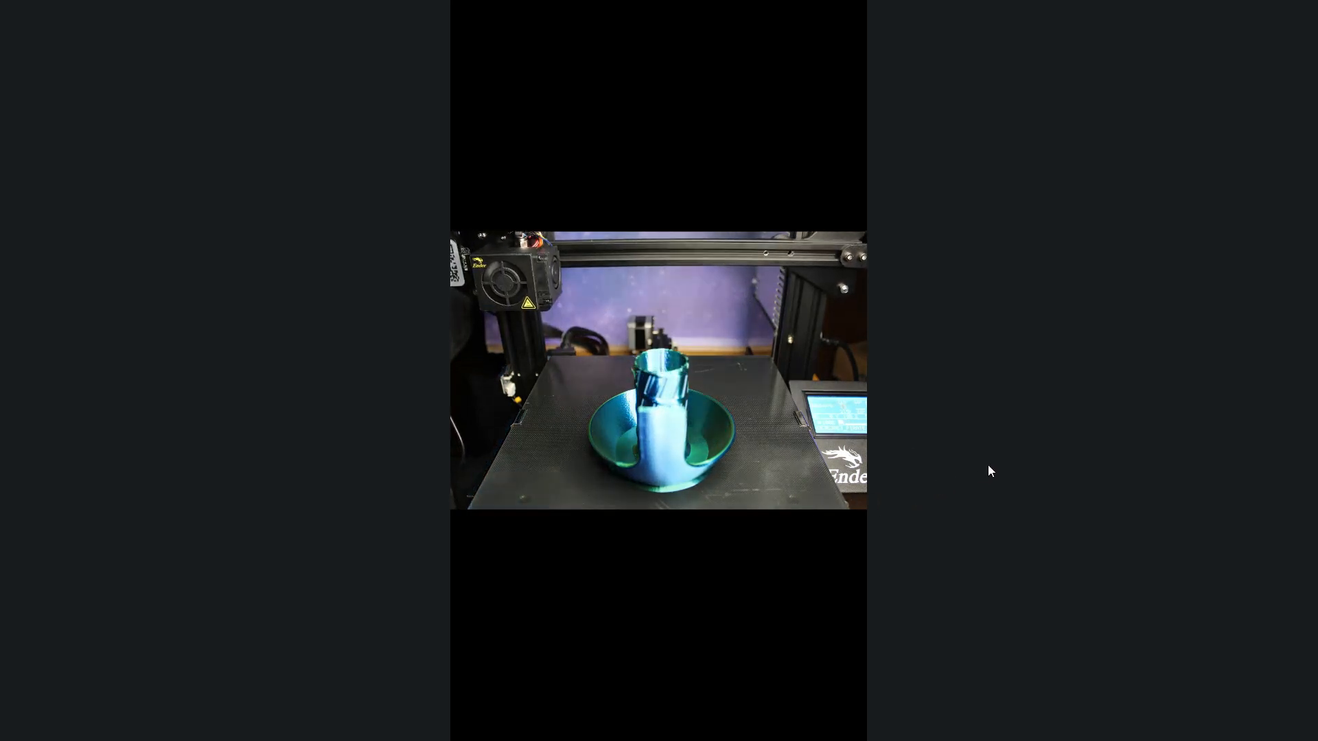
key("Escape")
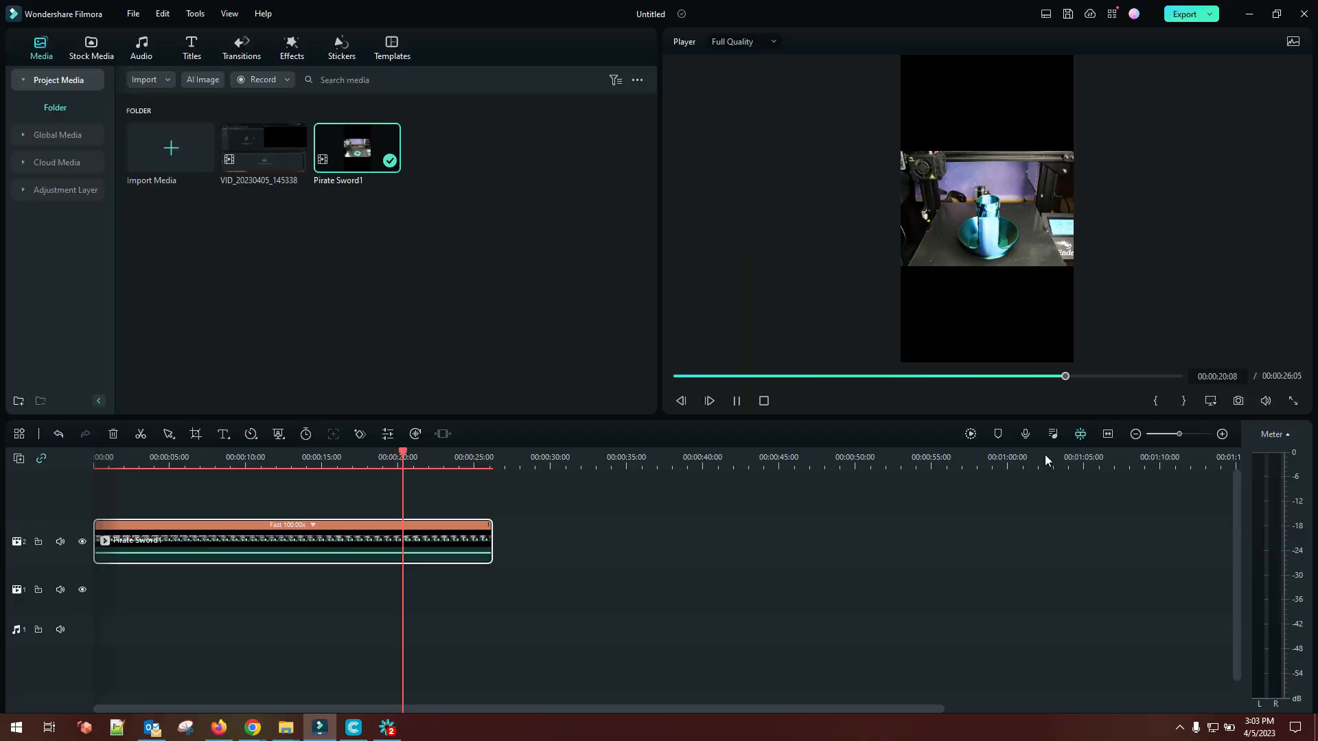
left_click(342, 542)
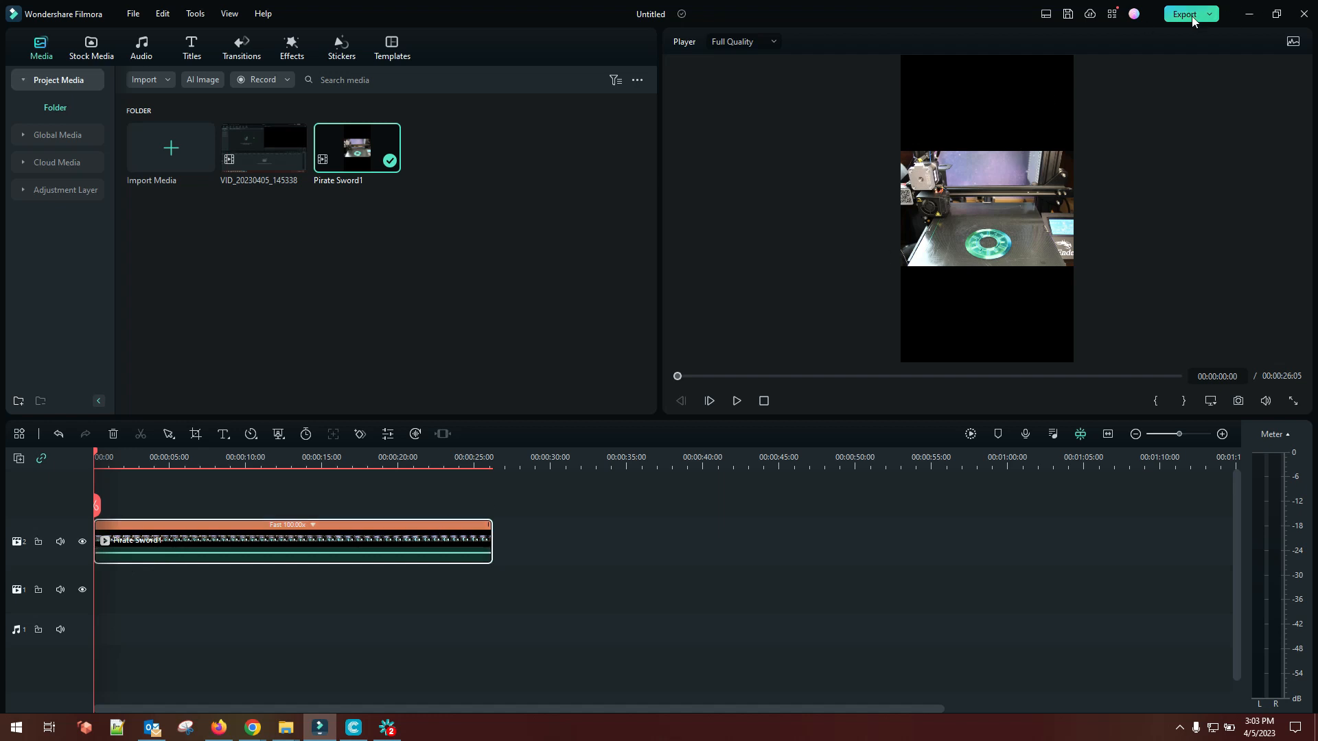
Export the sped-up clip as an MP4 named Pirate Sword3 to F:/Backup/3DPE/TL_Vids
key("ctrl+e")
left_click(766, 218)
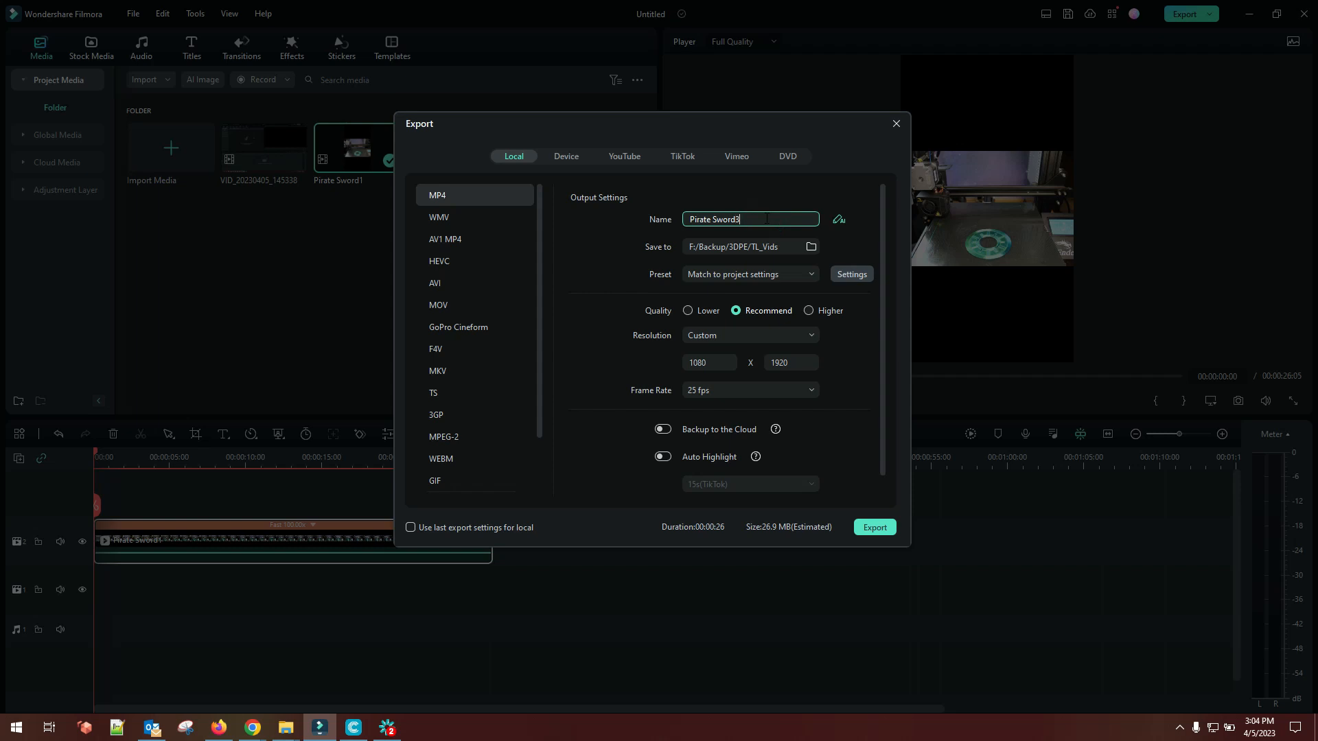
left_click(875, 528)
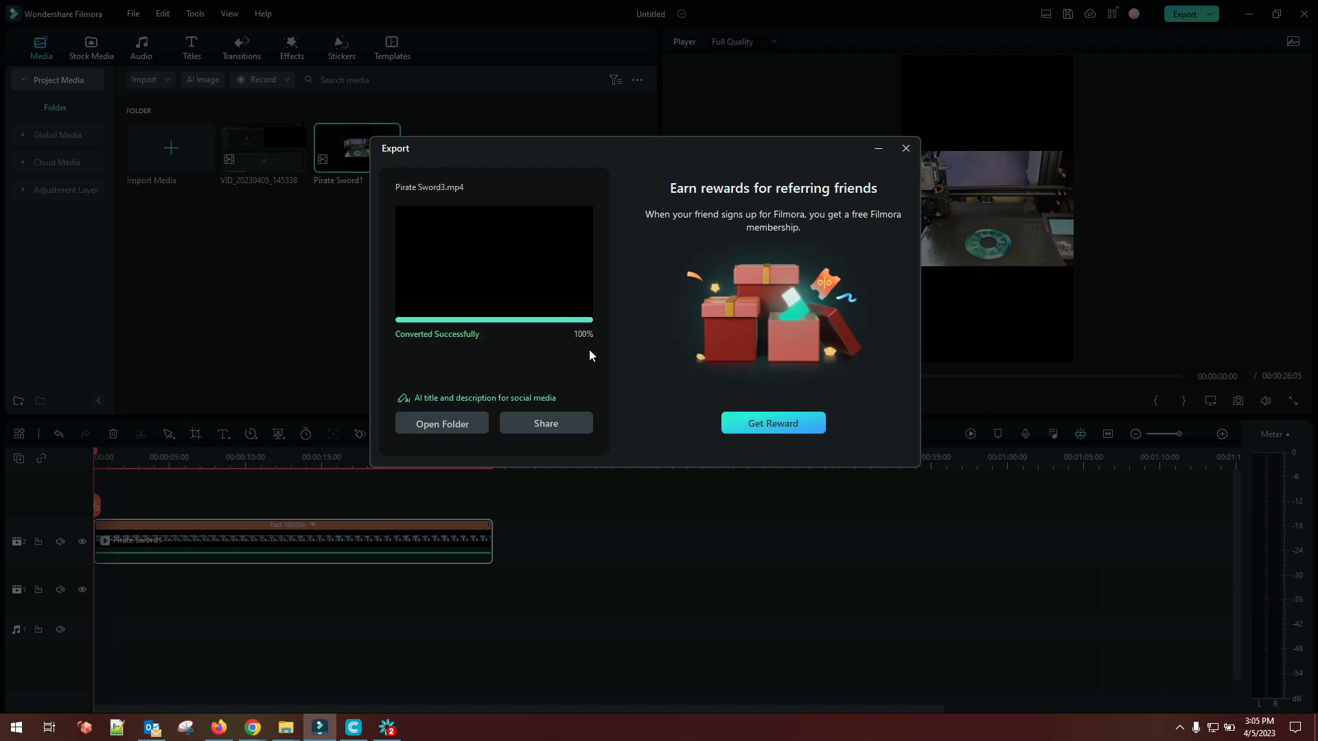
Close the export window and delete the Pirate Sword1 clip from both the timeline and the project media
left_click(906, 150)
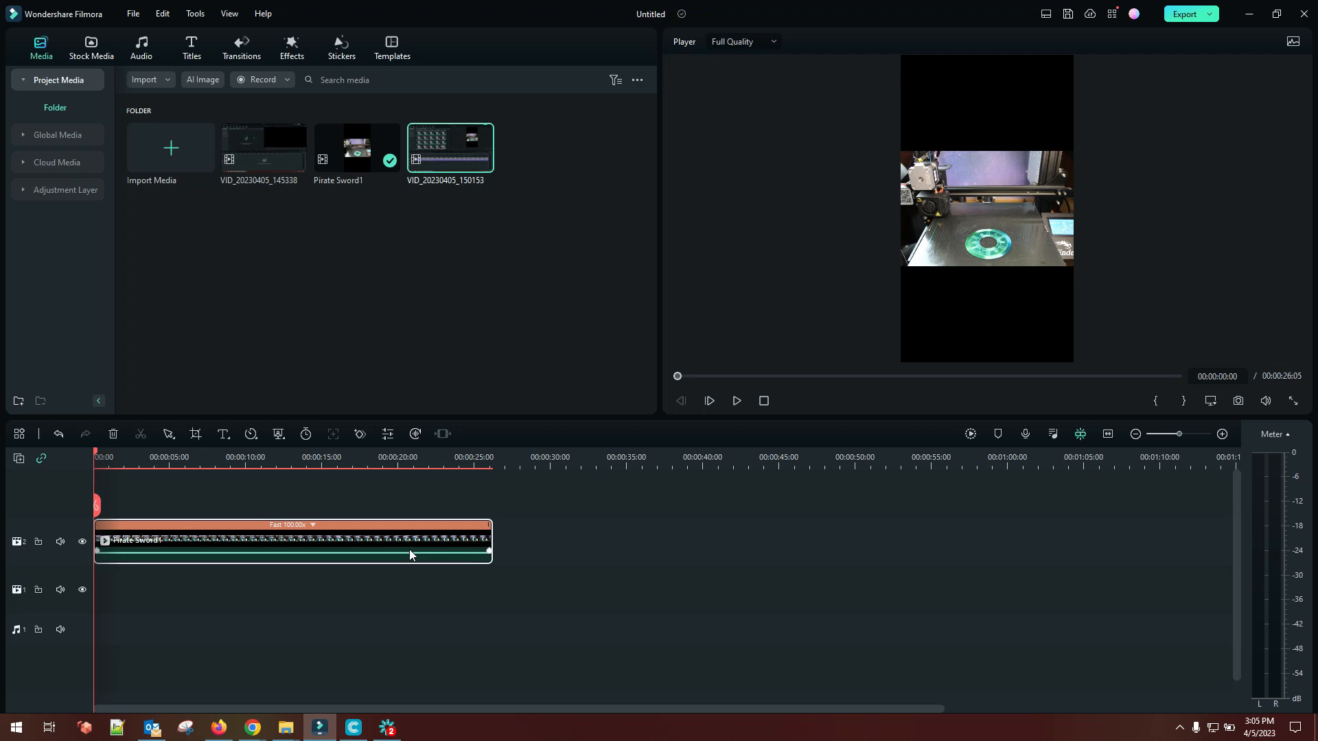
key("Delete")
left_click(383, 145)
key("Delete")
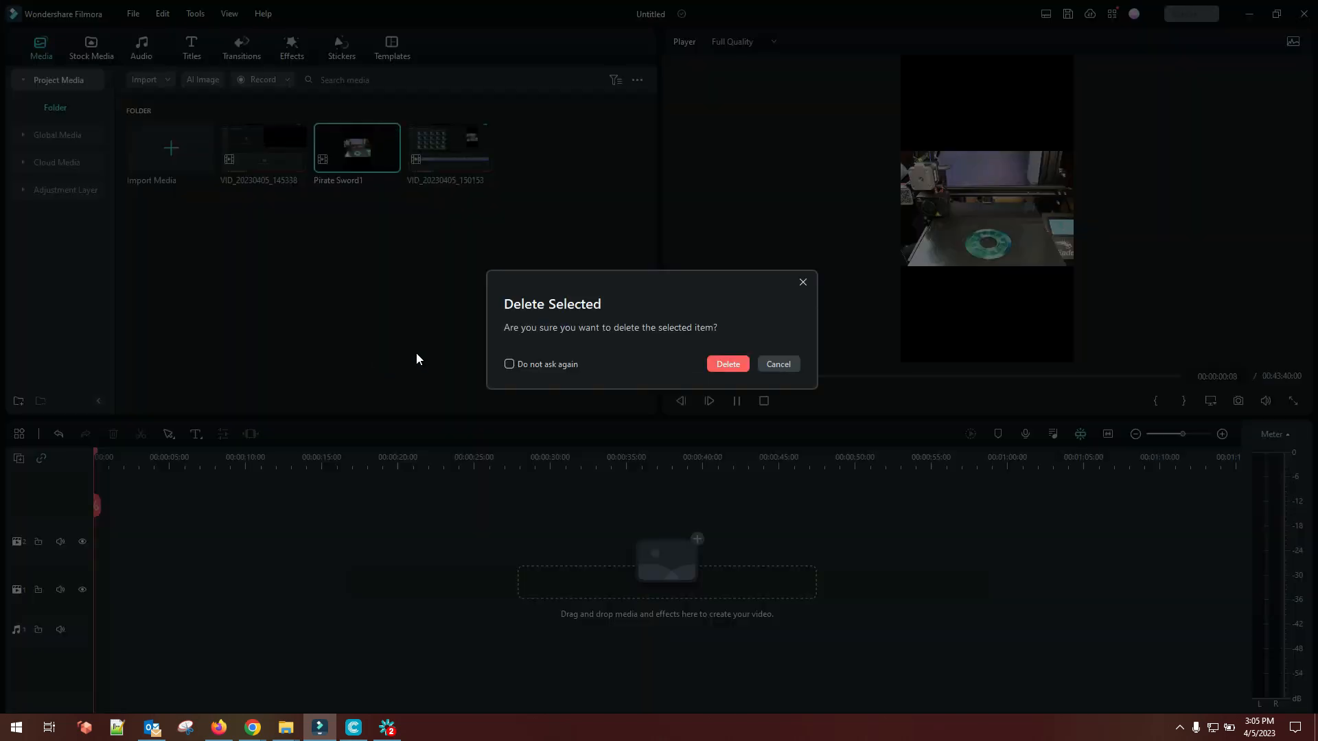
left_click(726, 365)
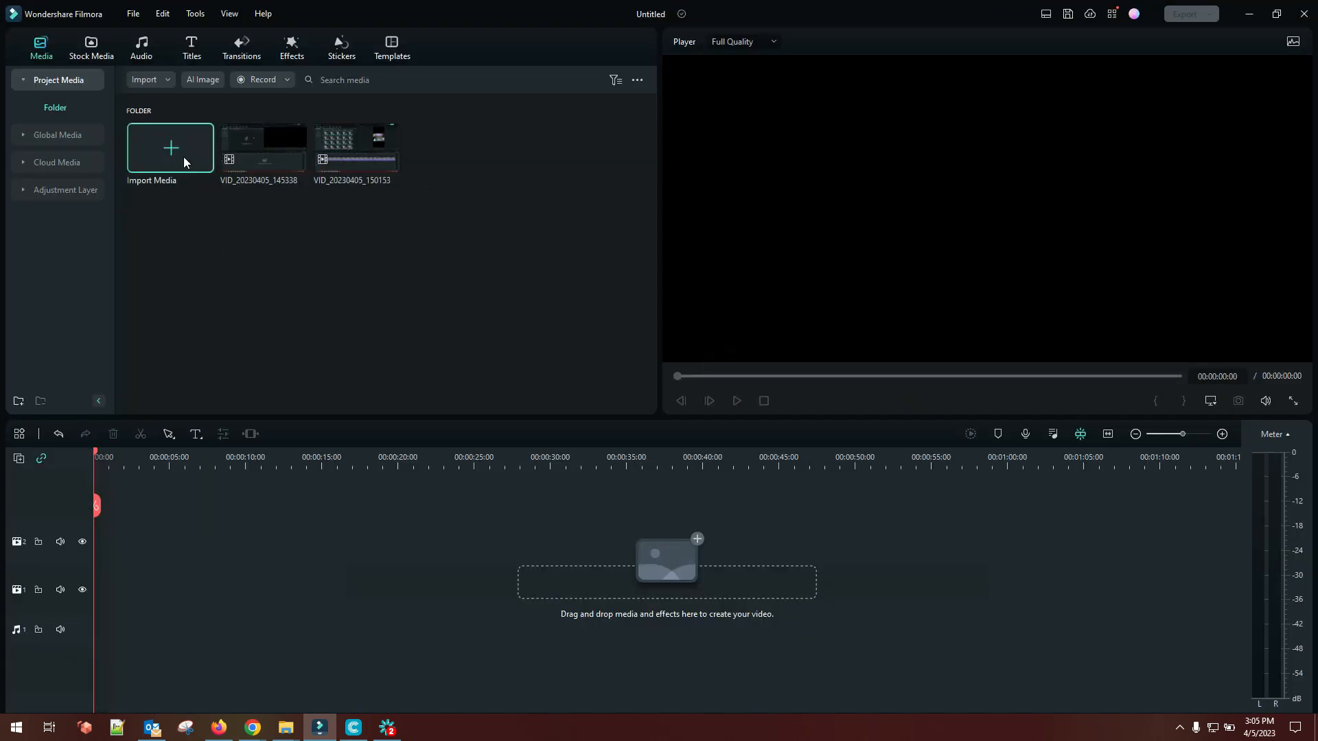
Import Pirate Sword3.mp4 from the TL_Vids folder and place it at the start of the timeline's second video track
left_click(179, 152)
left_click(600, 346)
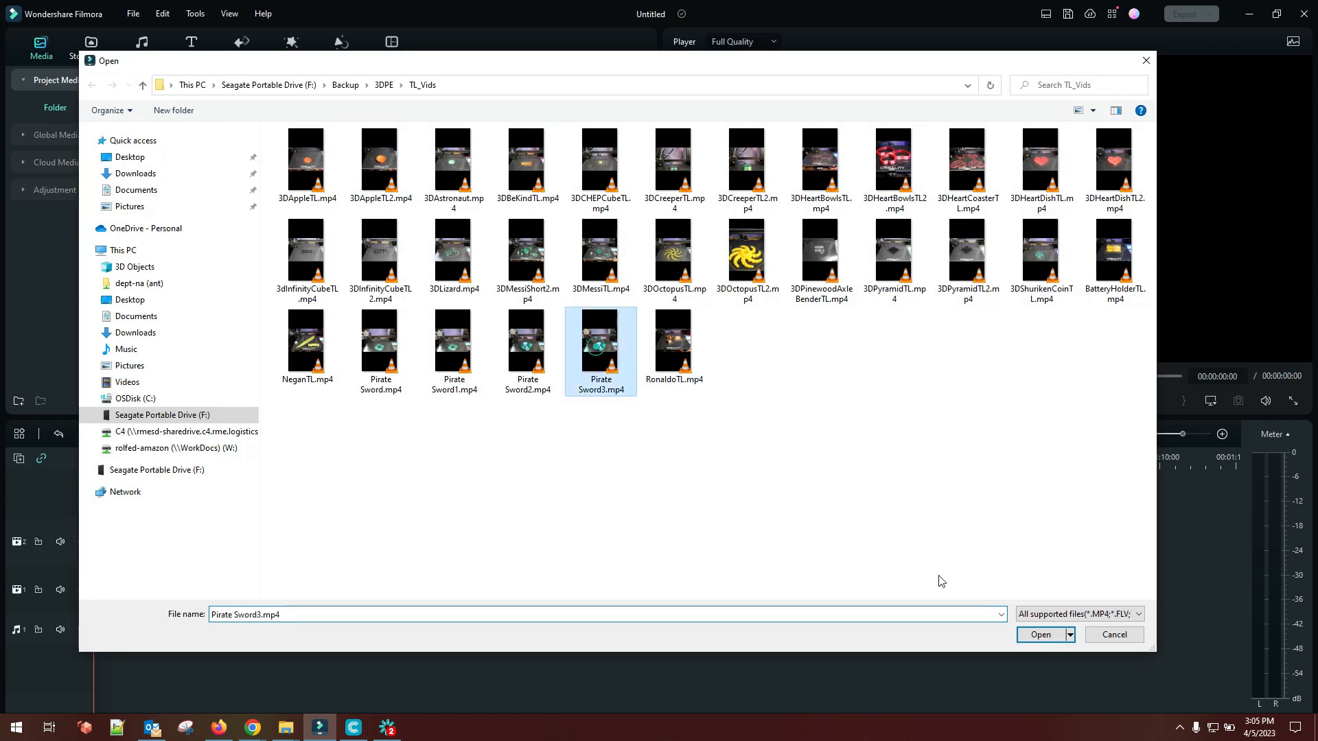
left_click(1039, 638)
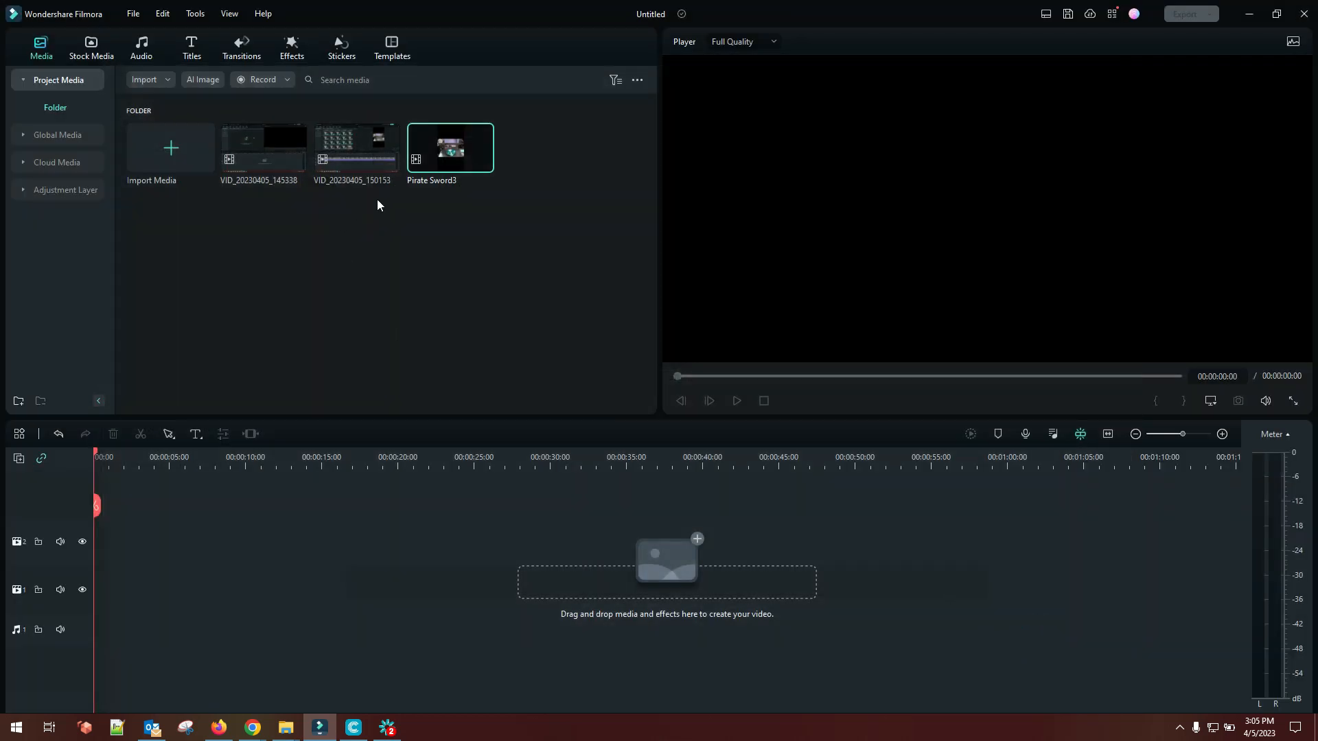
left_click_drag(444, 143, 110, 563)
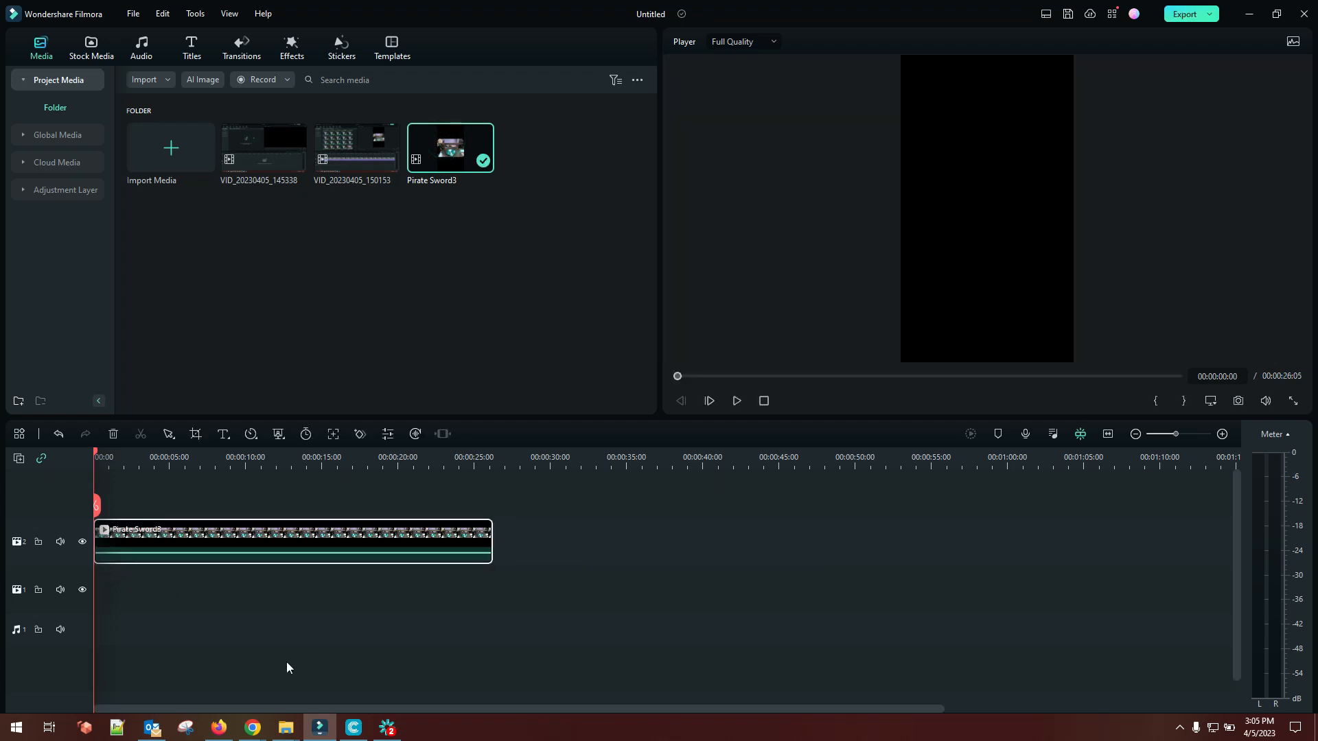
Show the speed control on the Pirate Sword3 clip, set its speed to Fast 20x and play it
right_click(311, 533)
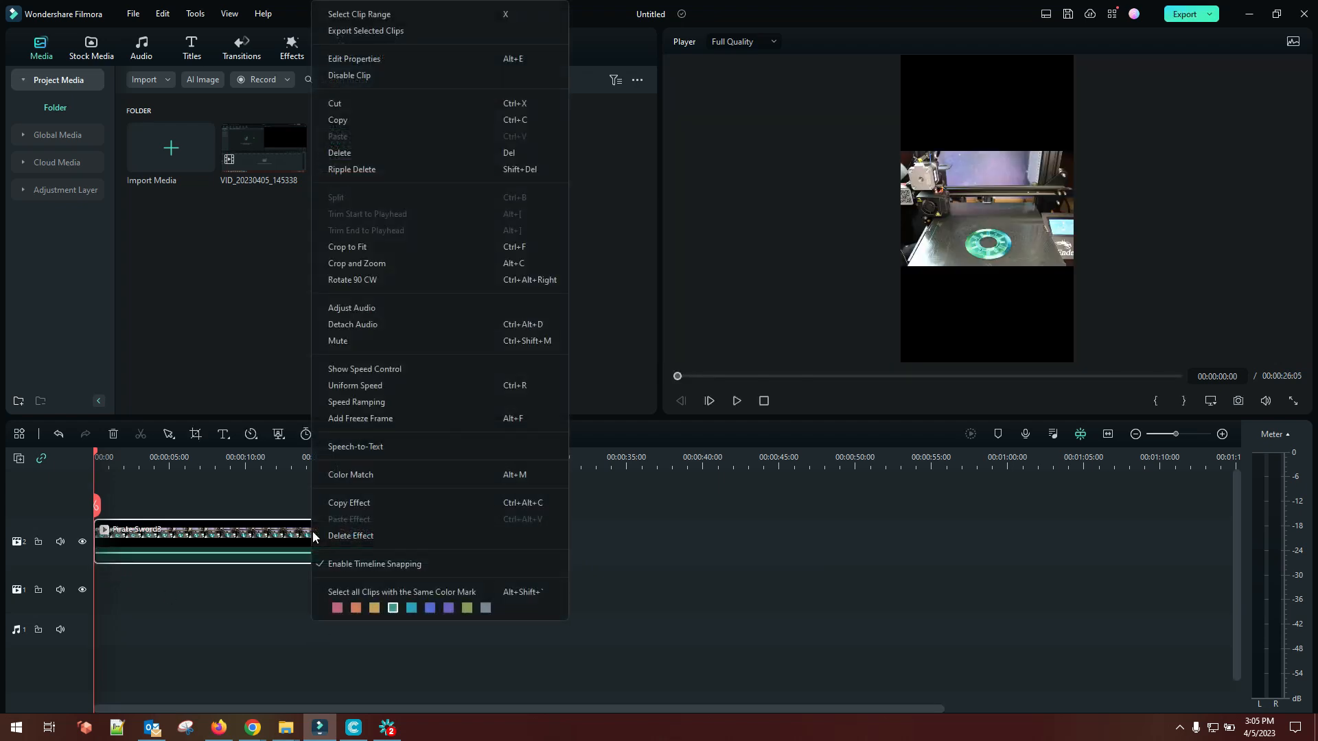
left_click(382, 368)
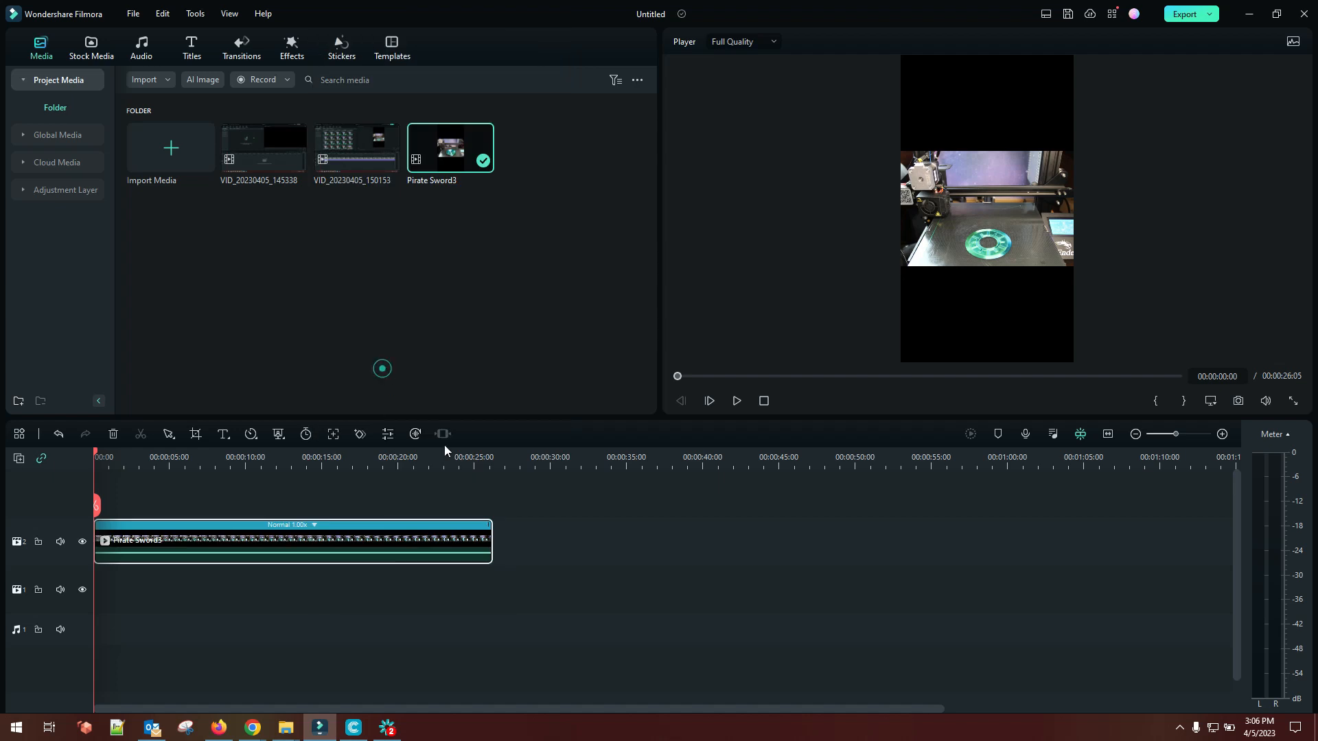
left_click(314, 525)
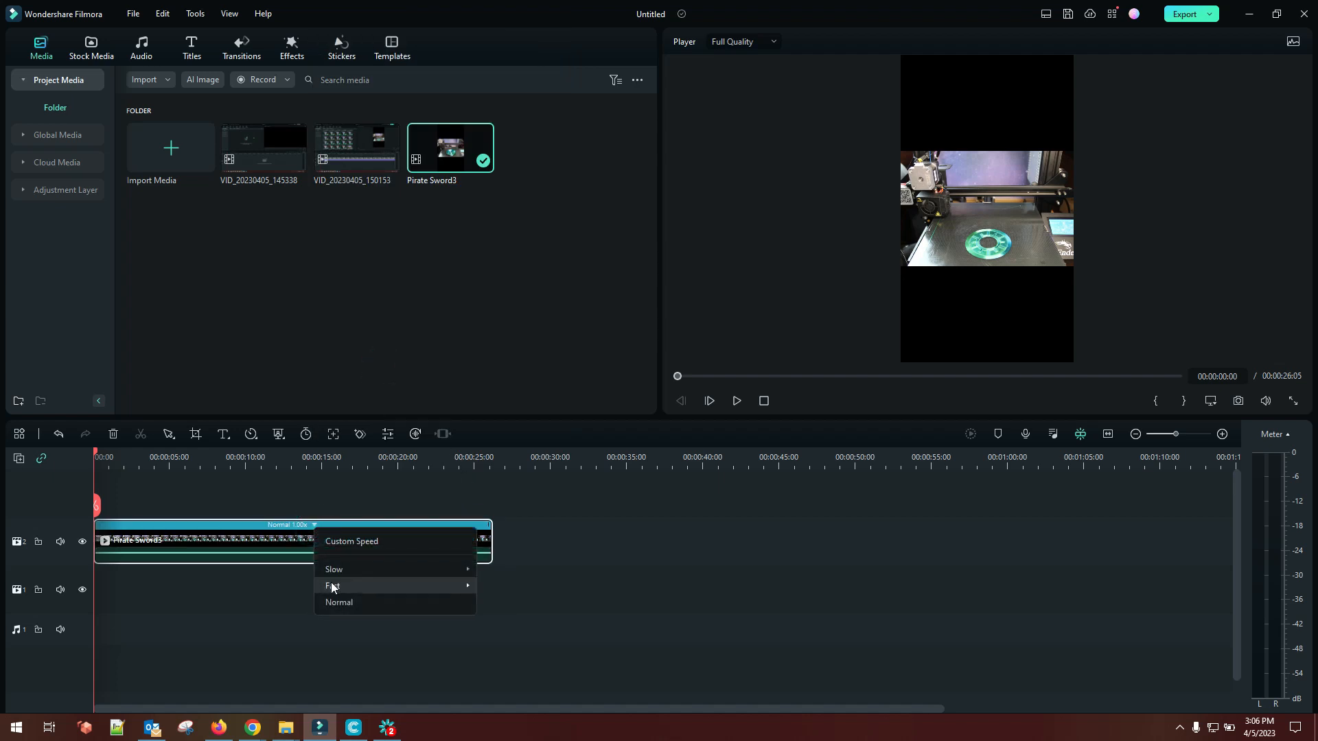
mouse_move(332, 586)
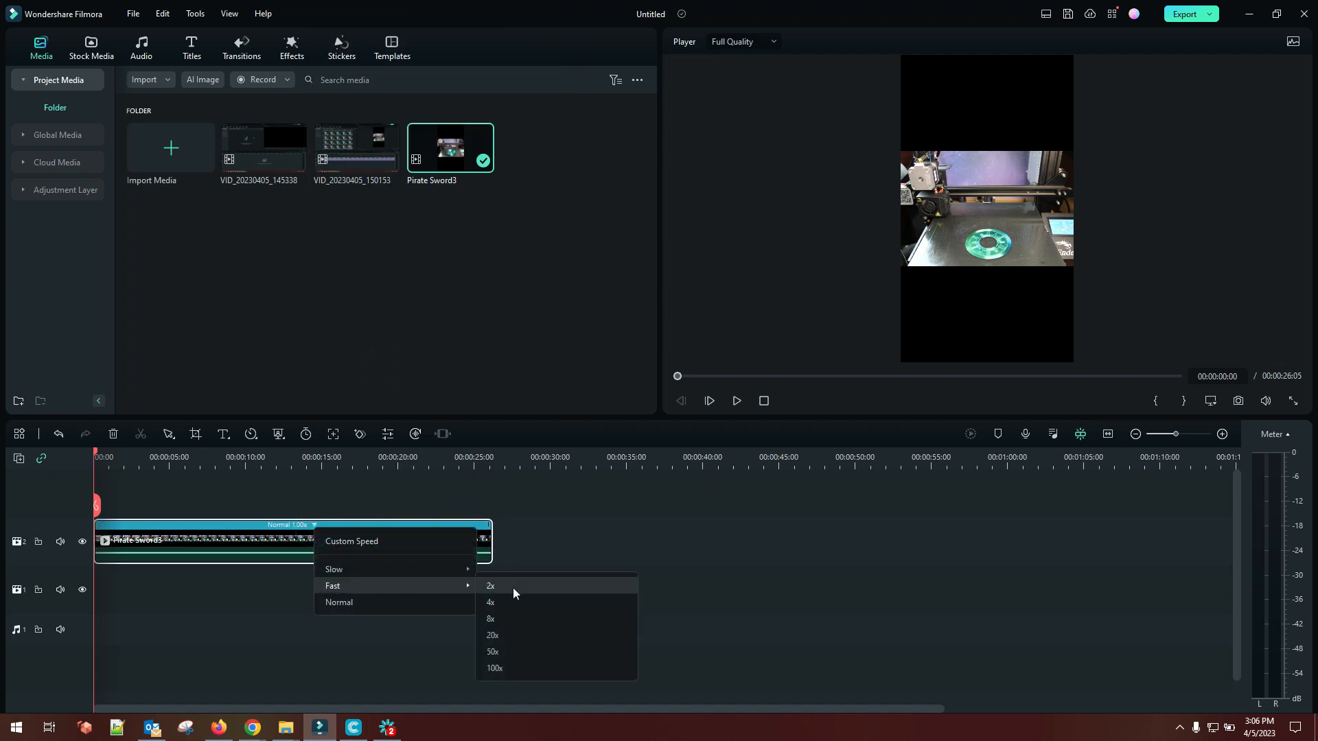
left_click(509, 637)
left_click_drag(1173, 436, 1200, 435)
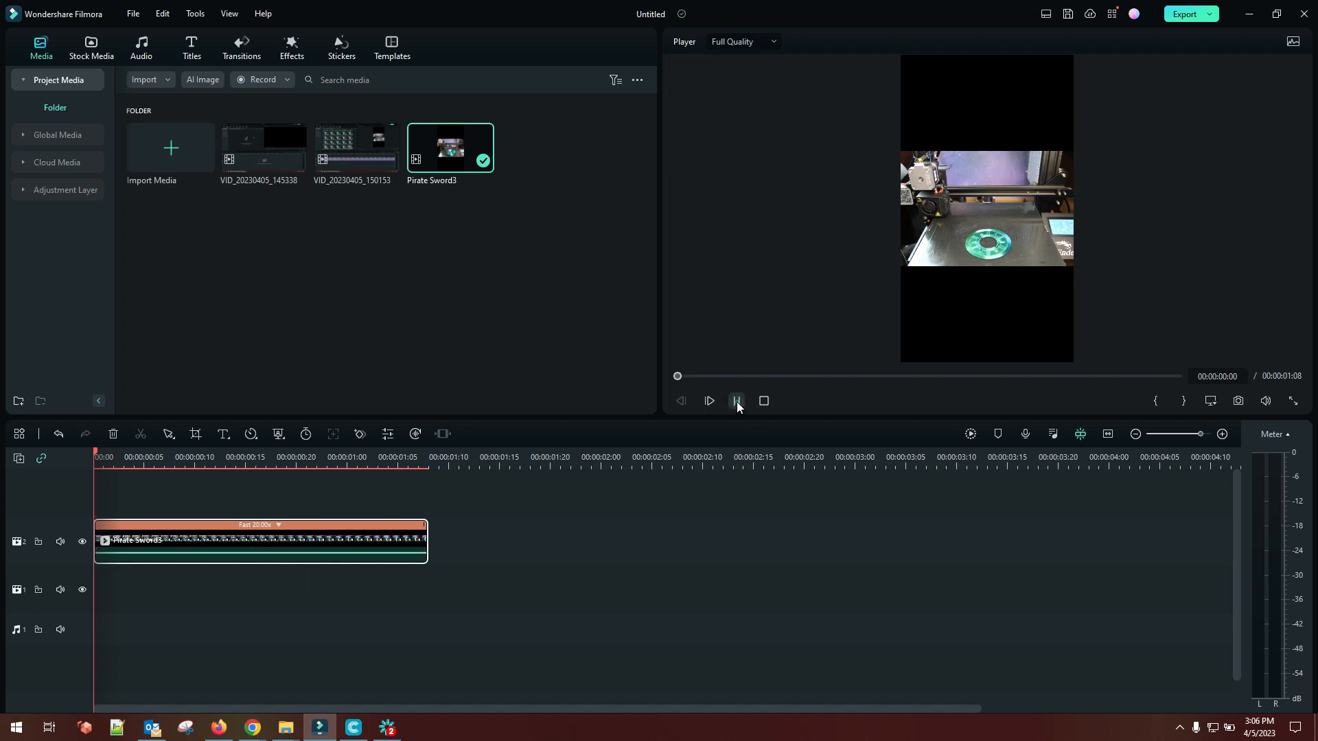
left_click(737, 402)
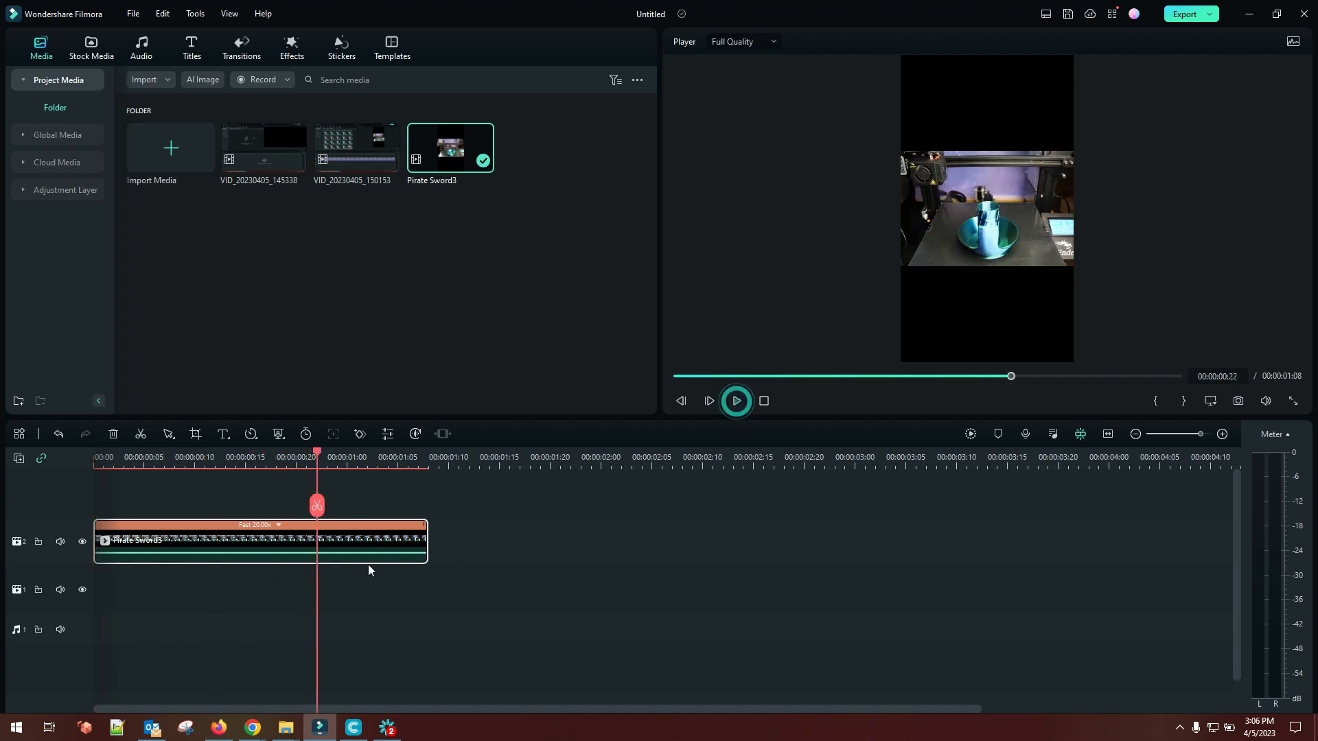
Set the Pirate Sword3 clip's speed to Fast 2x and return the playhead to the start
left_click(280, 527)
mouse_move(311, 582)
left_click(460, 577)
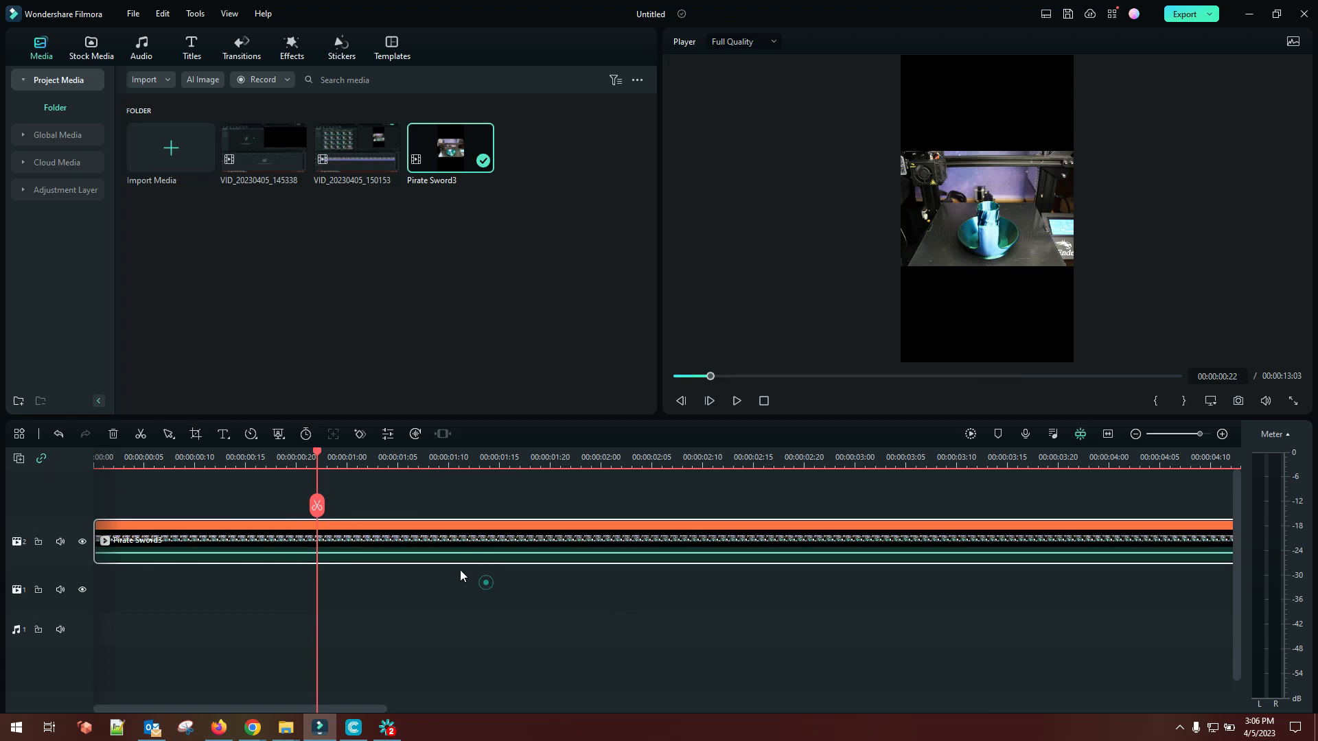
left_click(764, 402)
left_click_drag(1199, 436, 1185, 433)
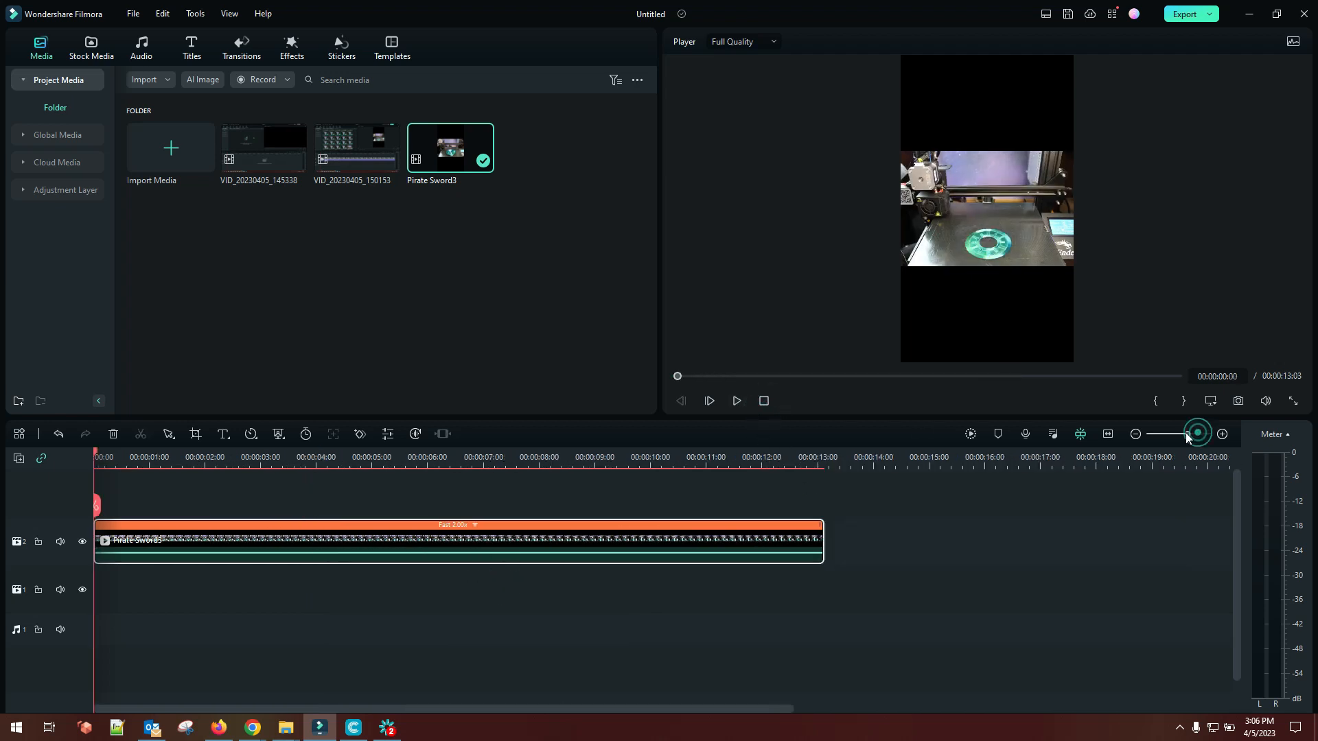
Play the 2x time-lapse in full screen, return to the editor and pause playback
left_click(1293, 400)
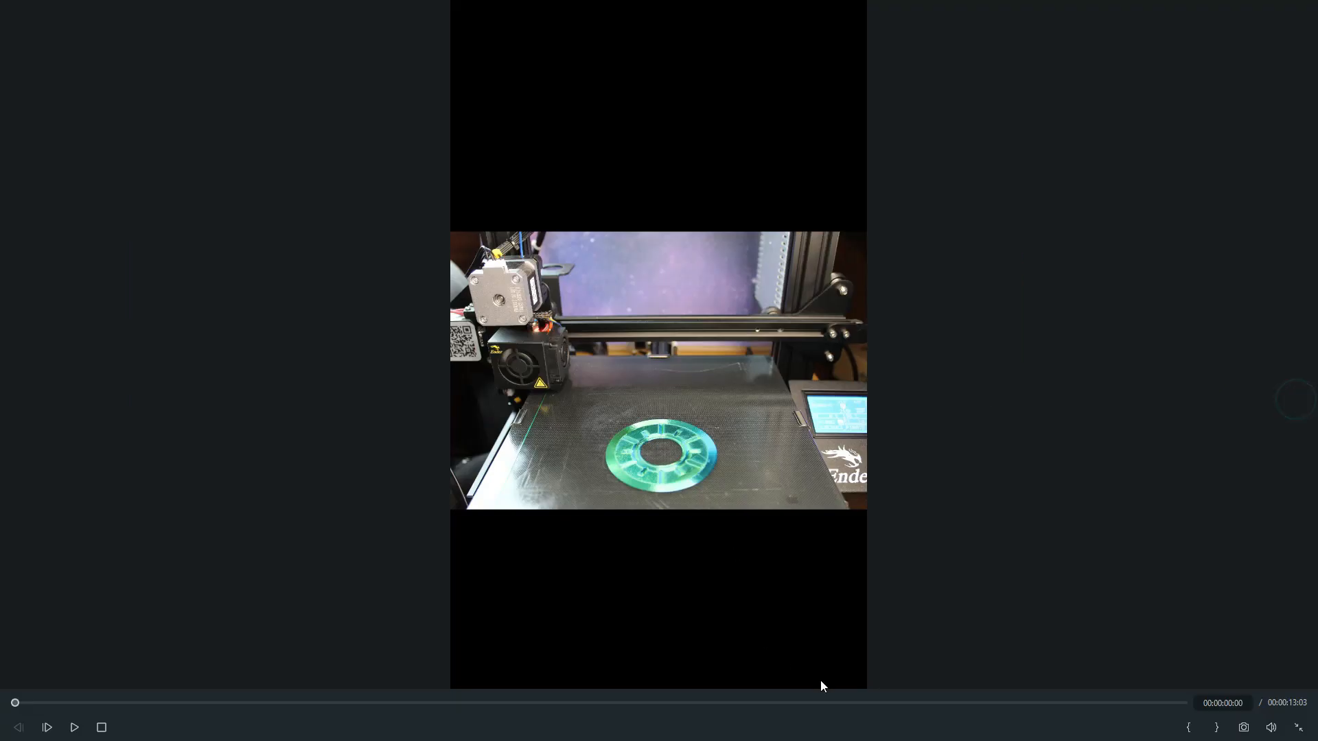
left_click(75, 728)
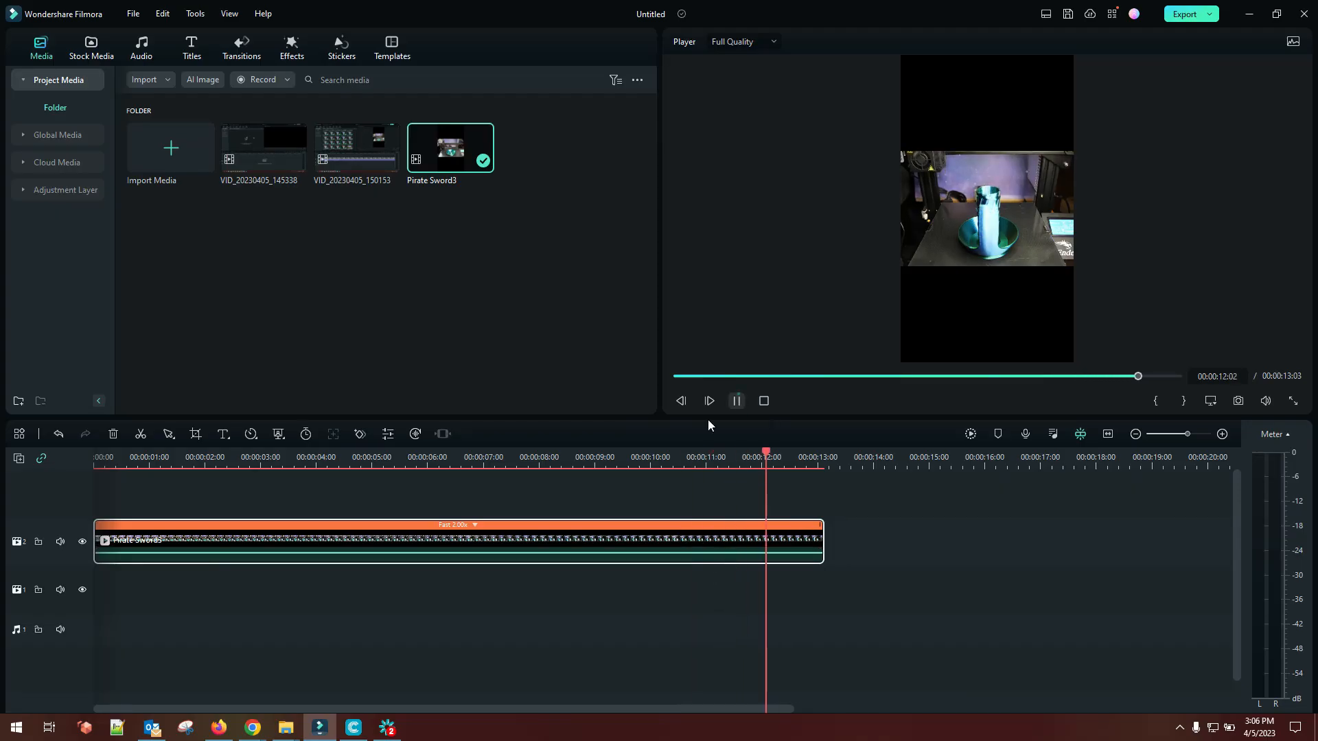
left_click(737, 401)
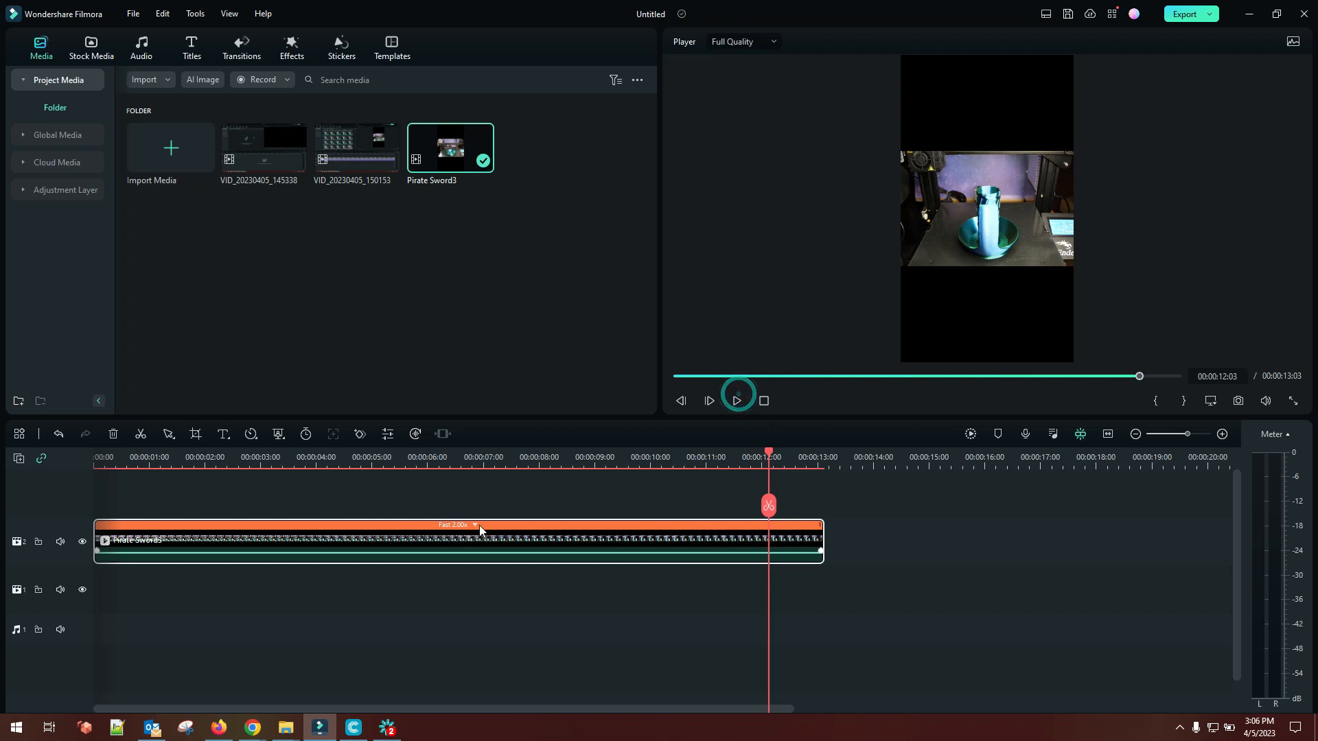
Set the Pirate Sword3 clip's speed to Fast 8x, play it from the start and stop playback
left_click(475, 525)
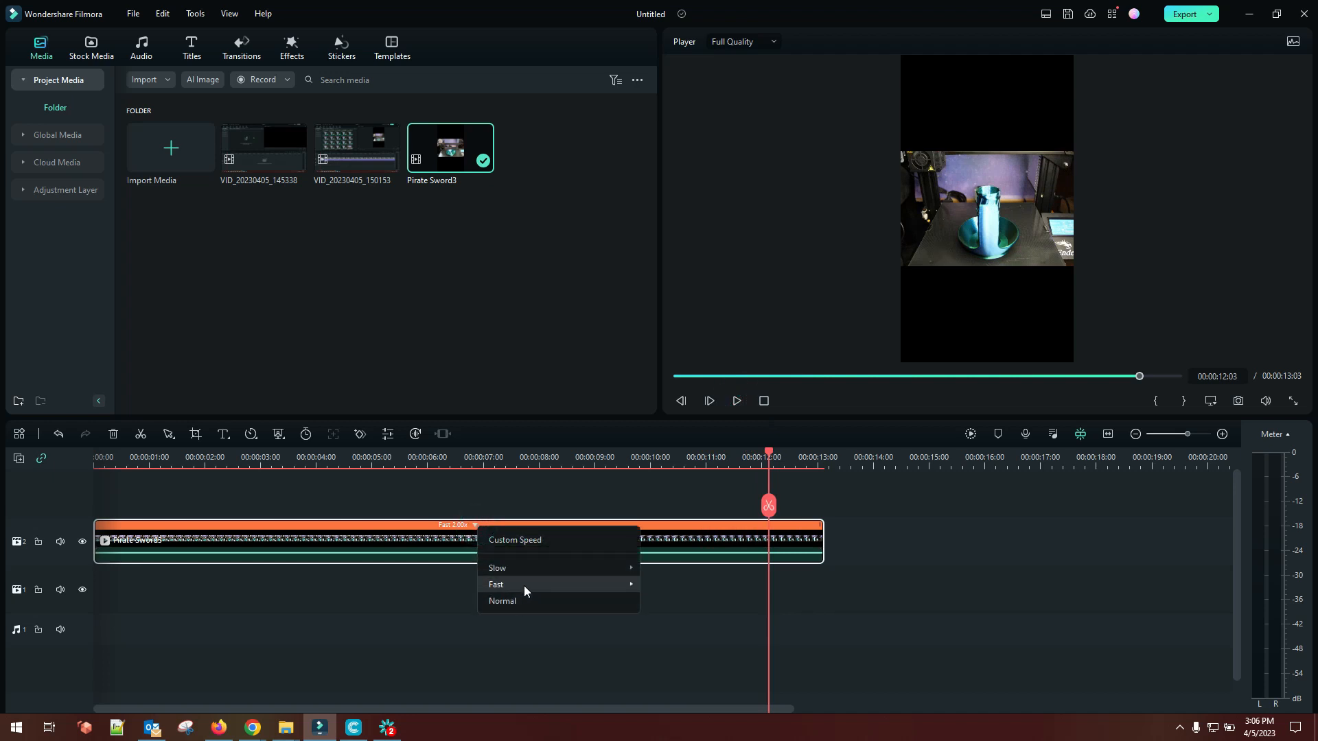
mouse_move(524, 586)
left_click(673, 619)
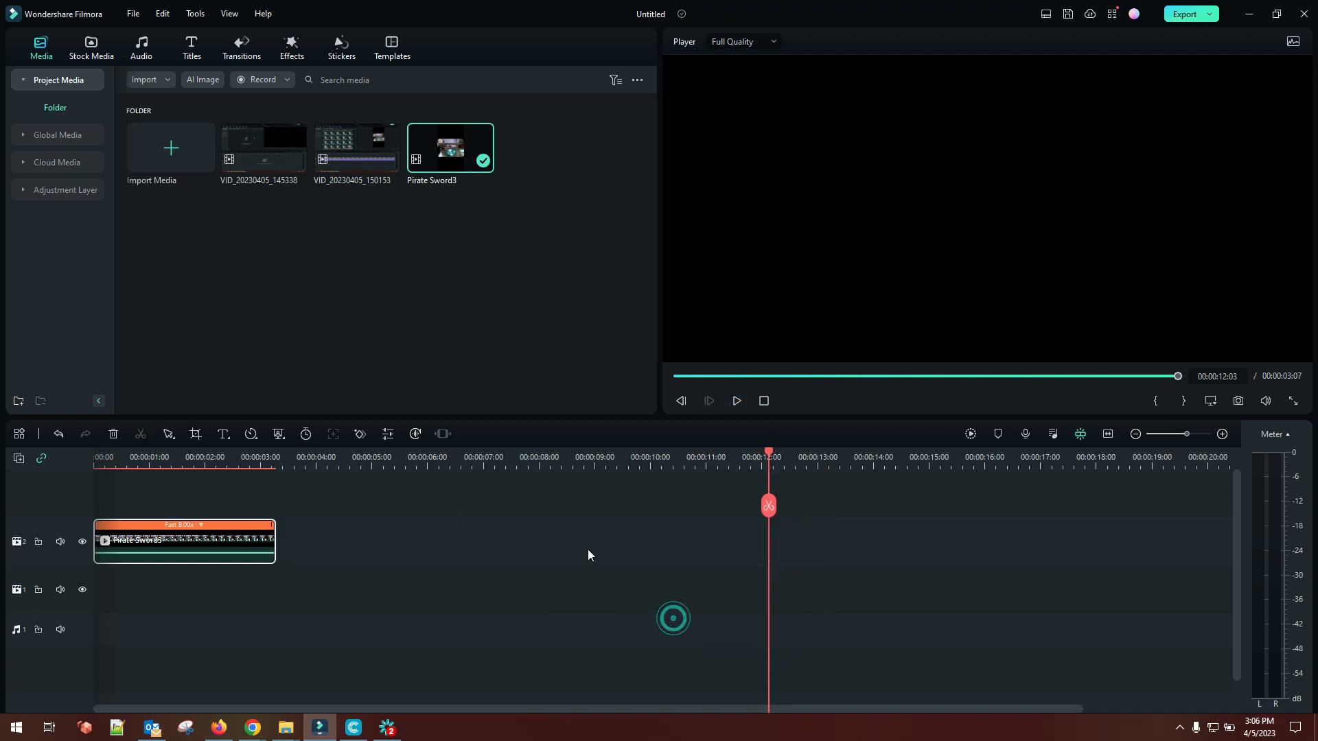
left_click(766, 406)
left_click(736, 401)
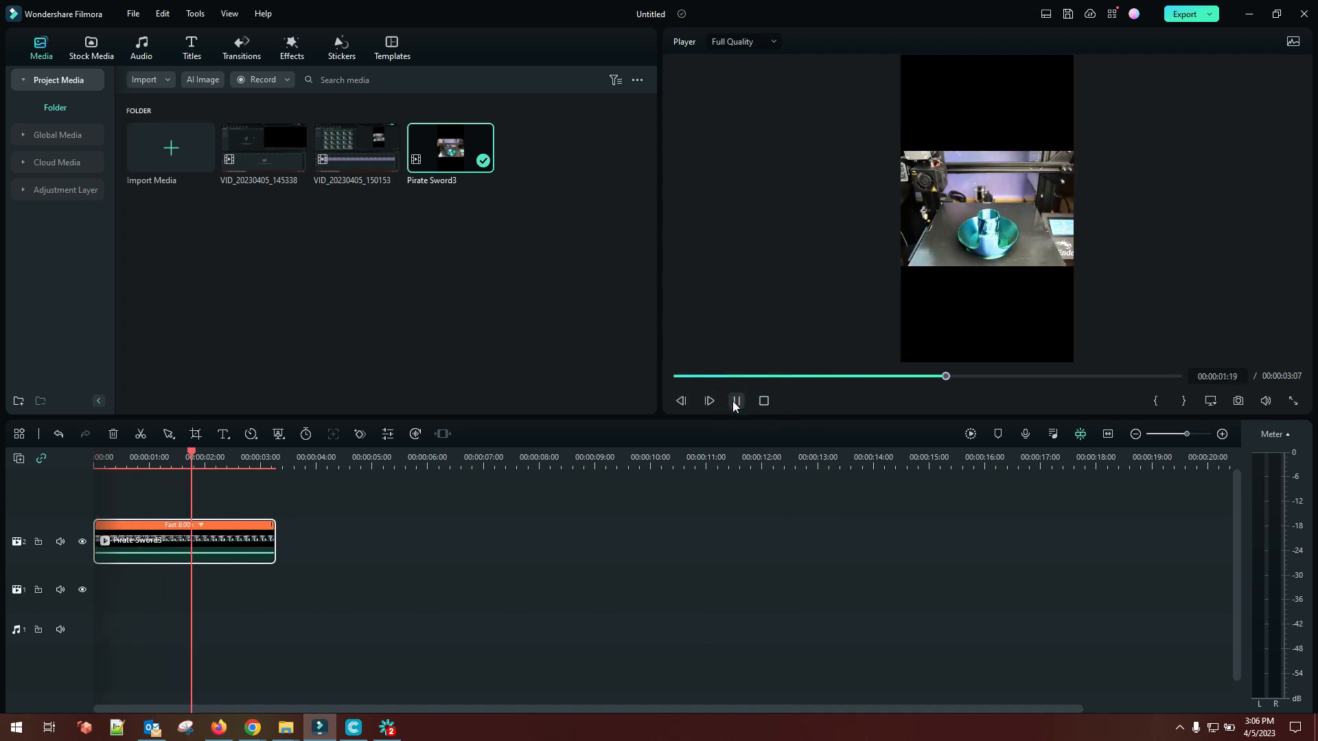
left_click(736, 401)
left_click(767, 402)
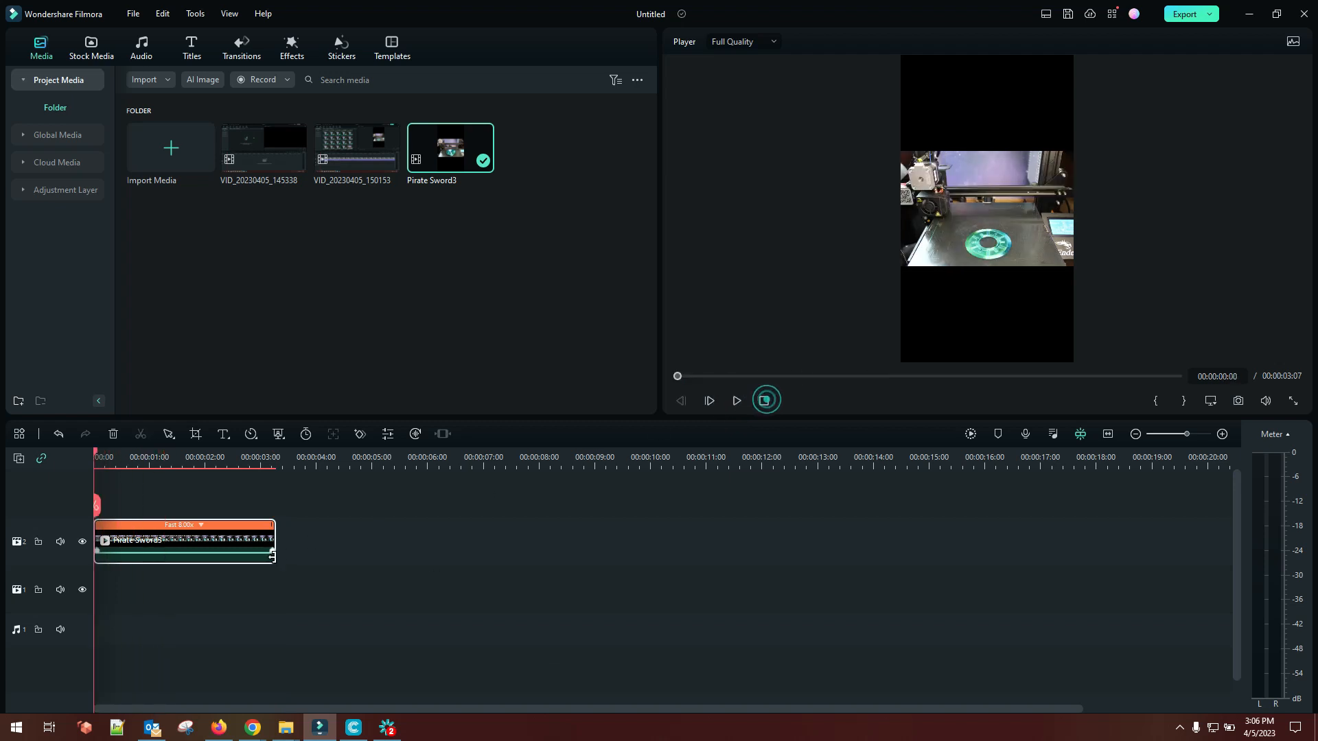
Open the clip's video properties, scale it to about 268.56% and shift it horizontally to about X -51.43 px
double_click(184, 534)
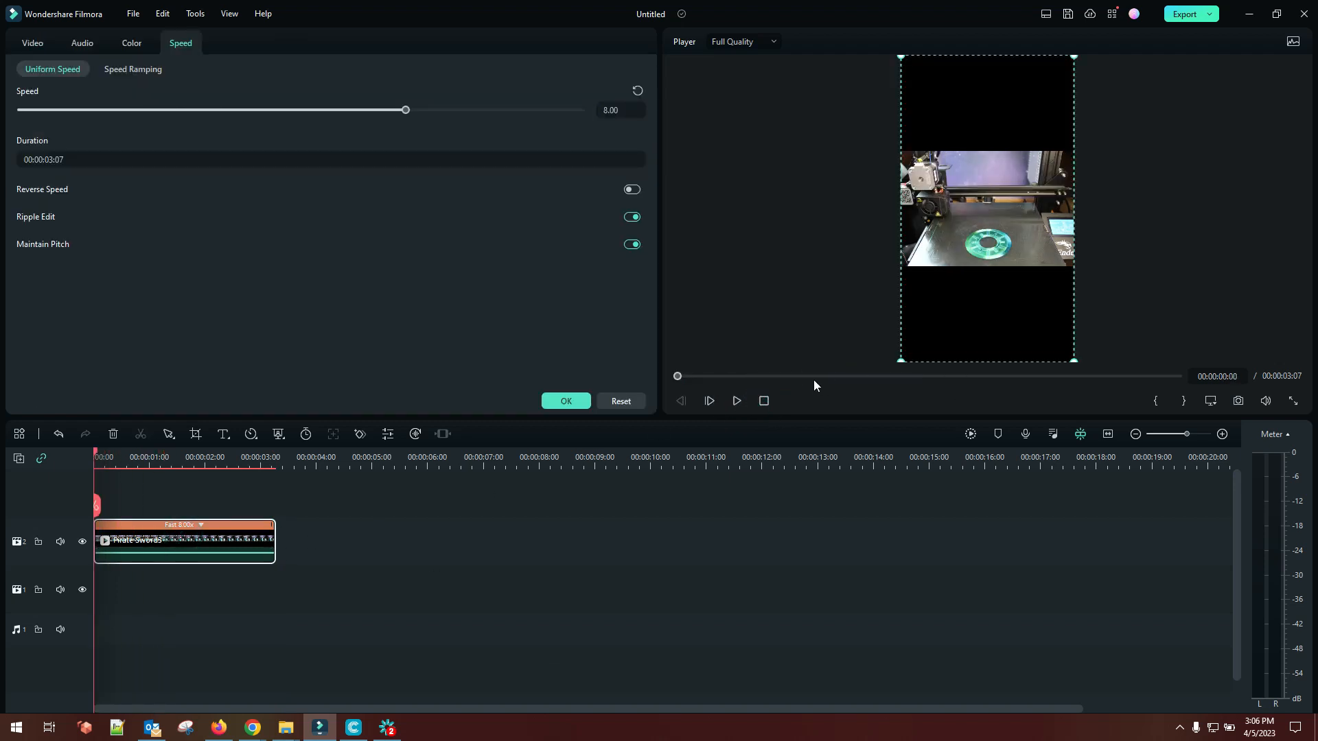
left_click(39, 42)
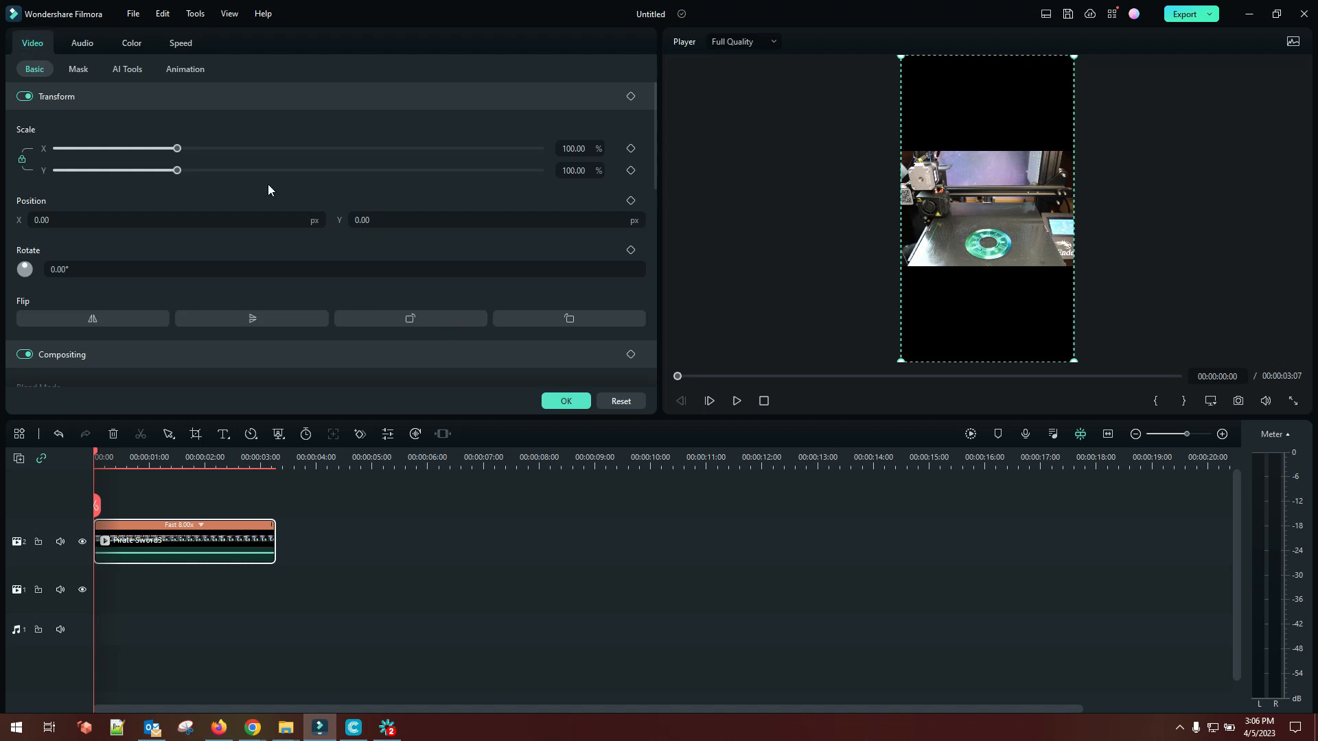
left_click_drag(181, 151, 382, 158)
left_click_drag(897, 249, 953, 265)
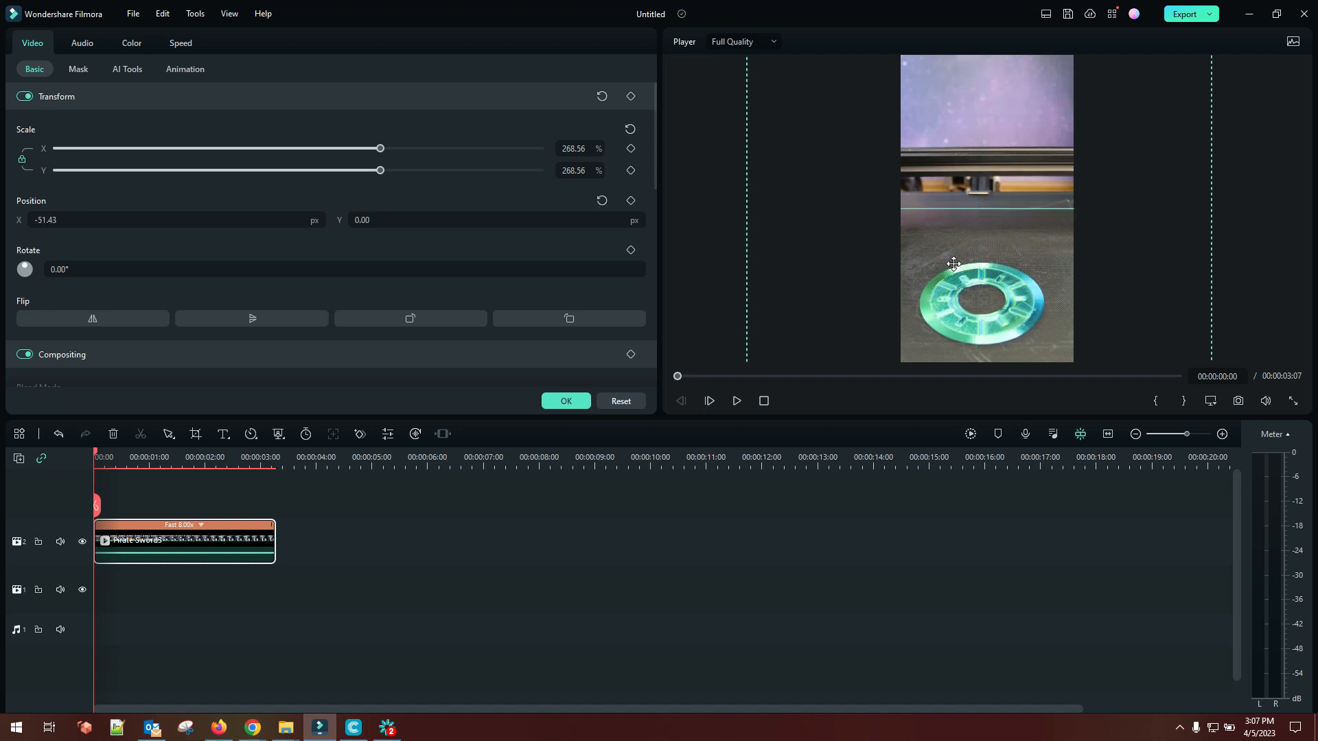
Play to a mid-print frame, recentre the clip at X 0, reduce its scale to about 250.36% and return to the start
left_click(736, 399)
left_click(980, 307)
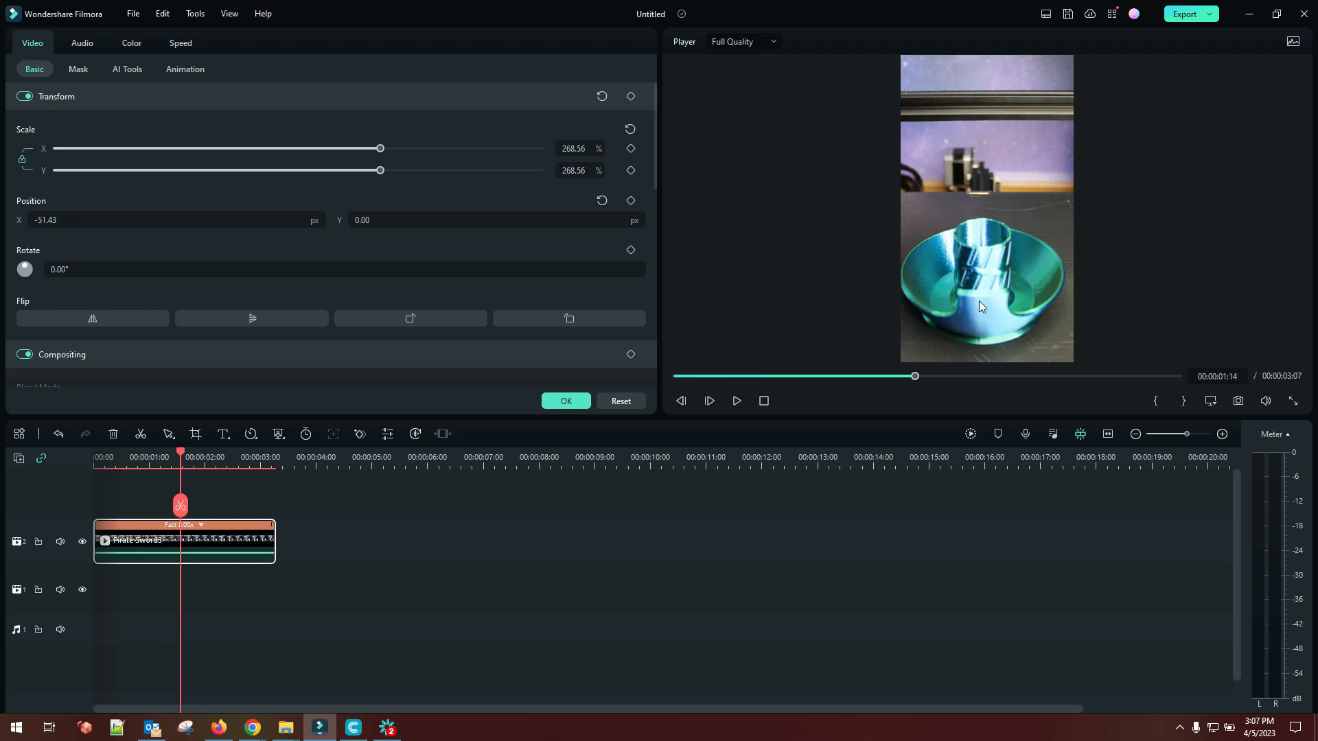
left_click_drag(976, 256, 981, 266)
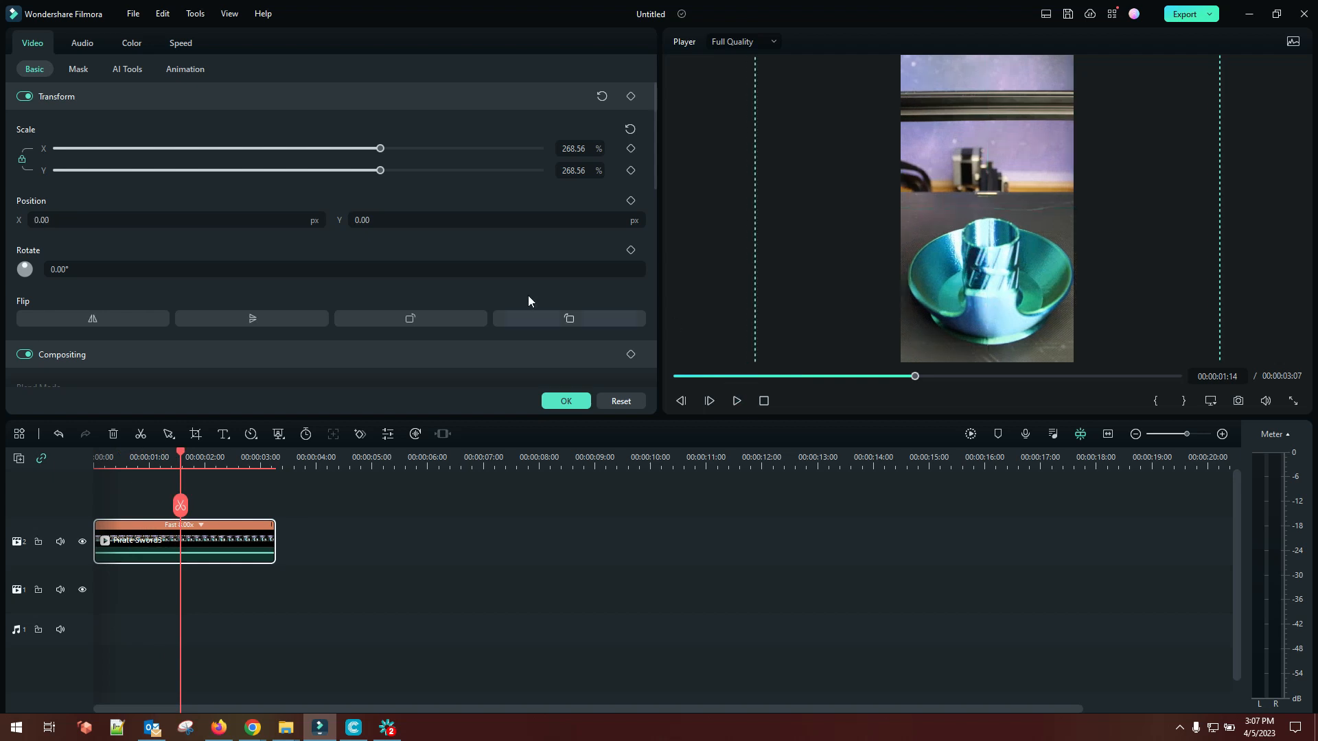
left_click_drag(381, 148, 359, 153)
left_click(969, 198)
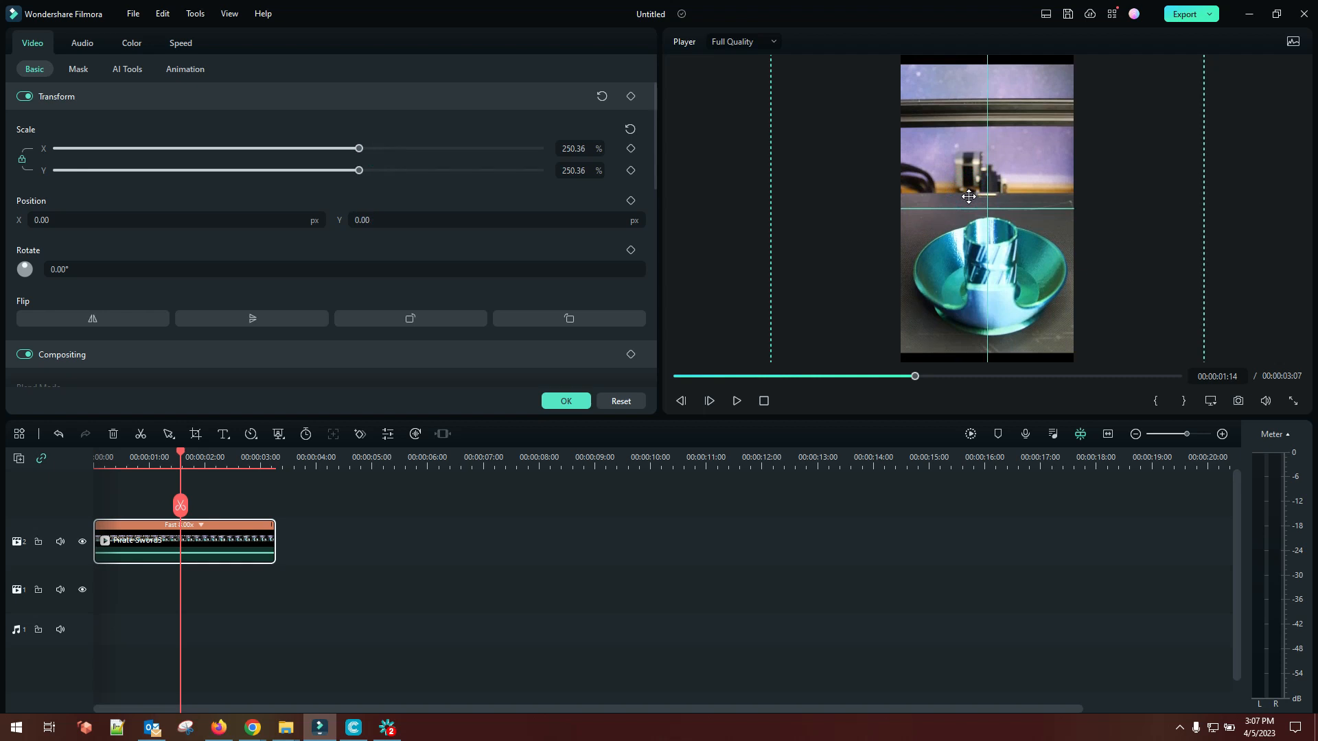
left_click(765, 403)
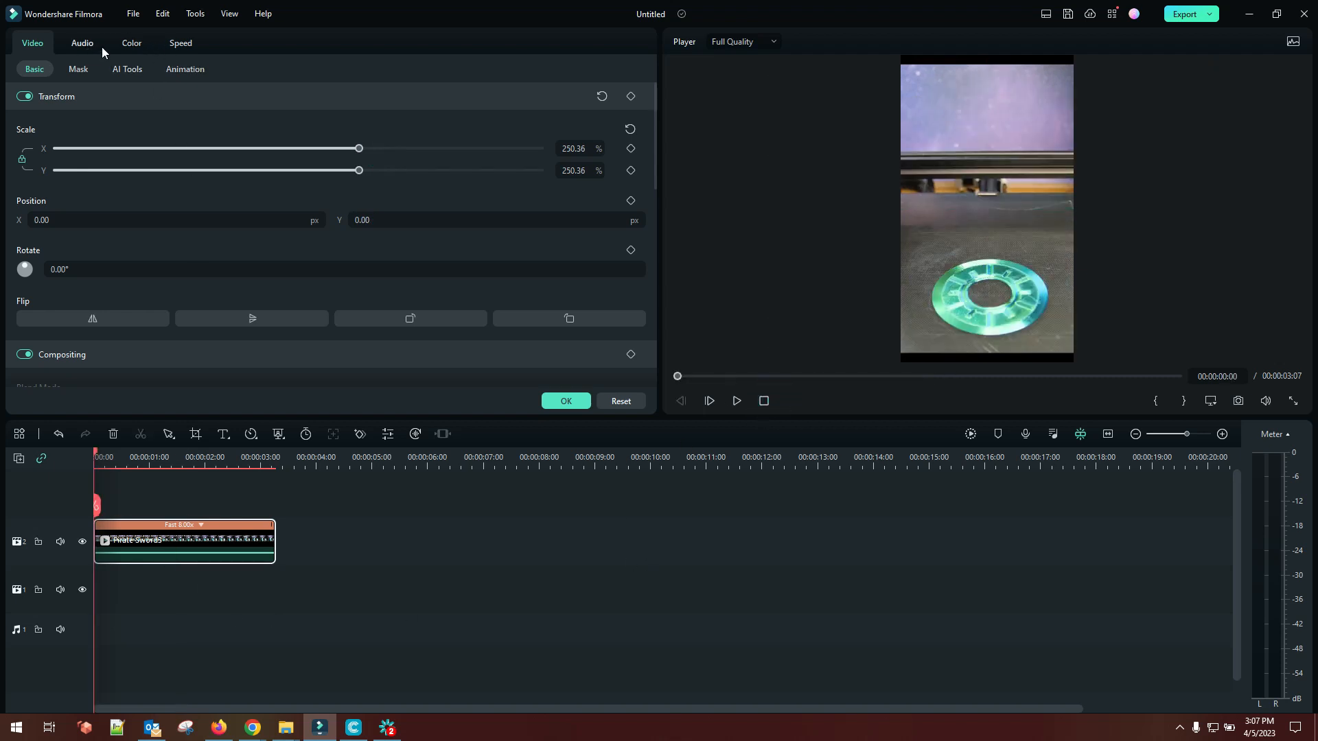
Apply the Dark Film colour preset to the clip, confirm the properties and play the result
left_click(126, 44)
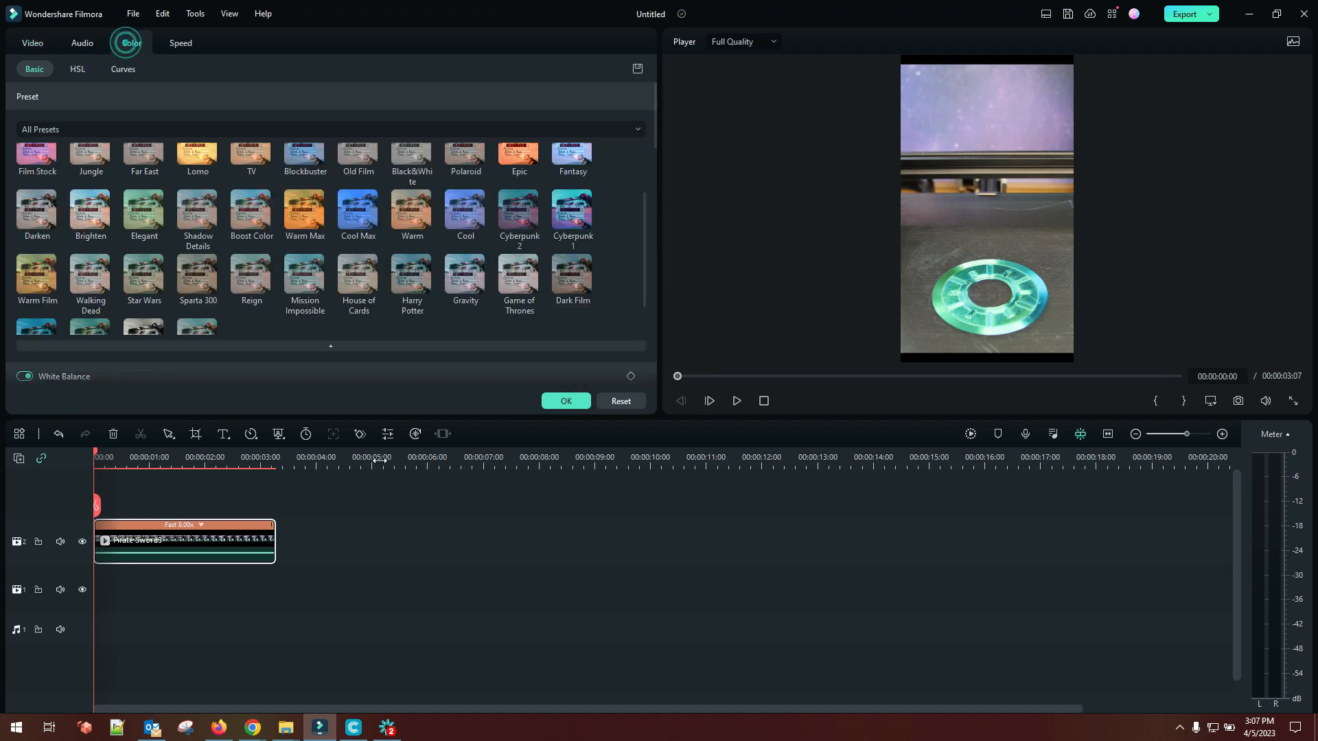
left_click(571, 278)
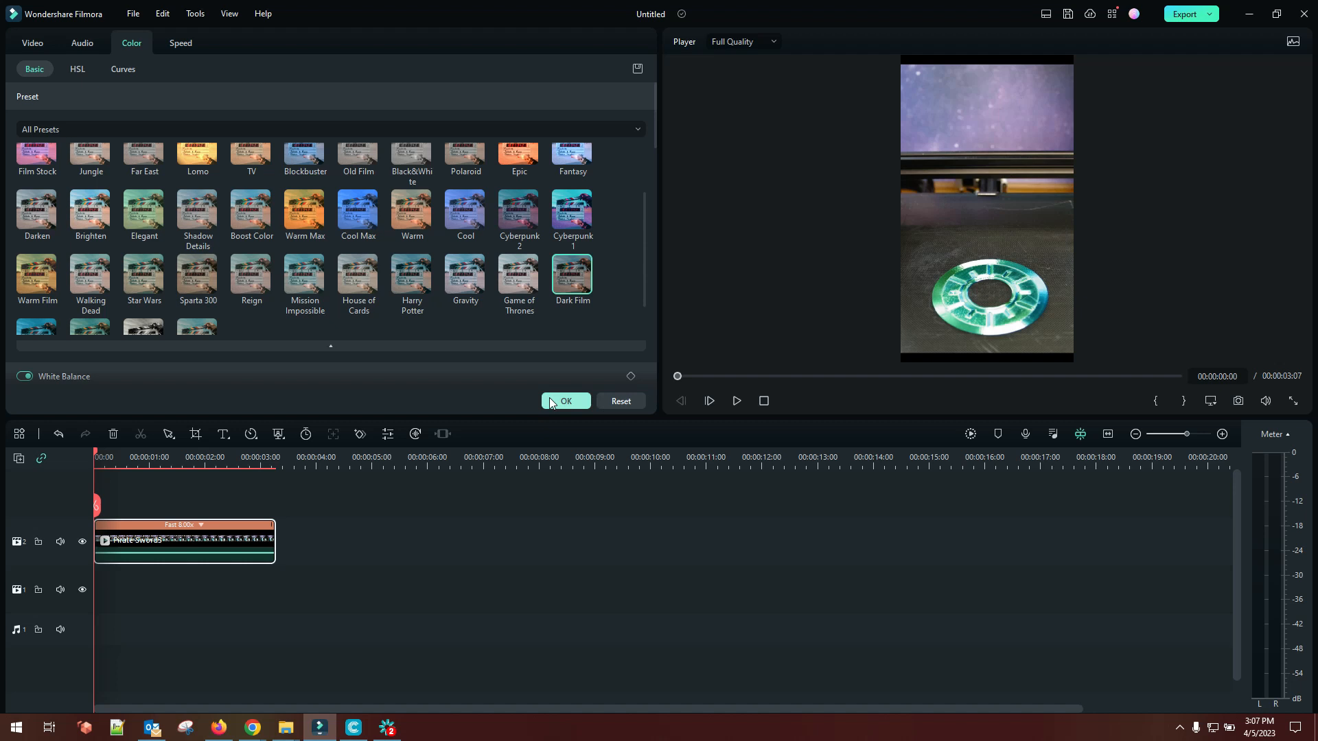
left_click(567, 400)
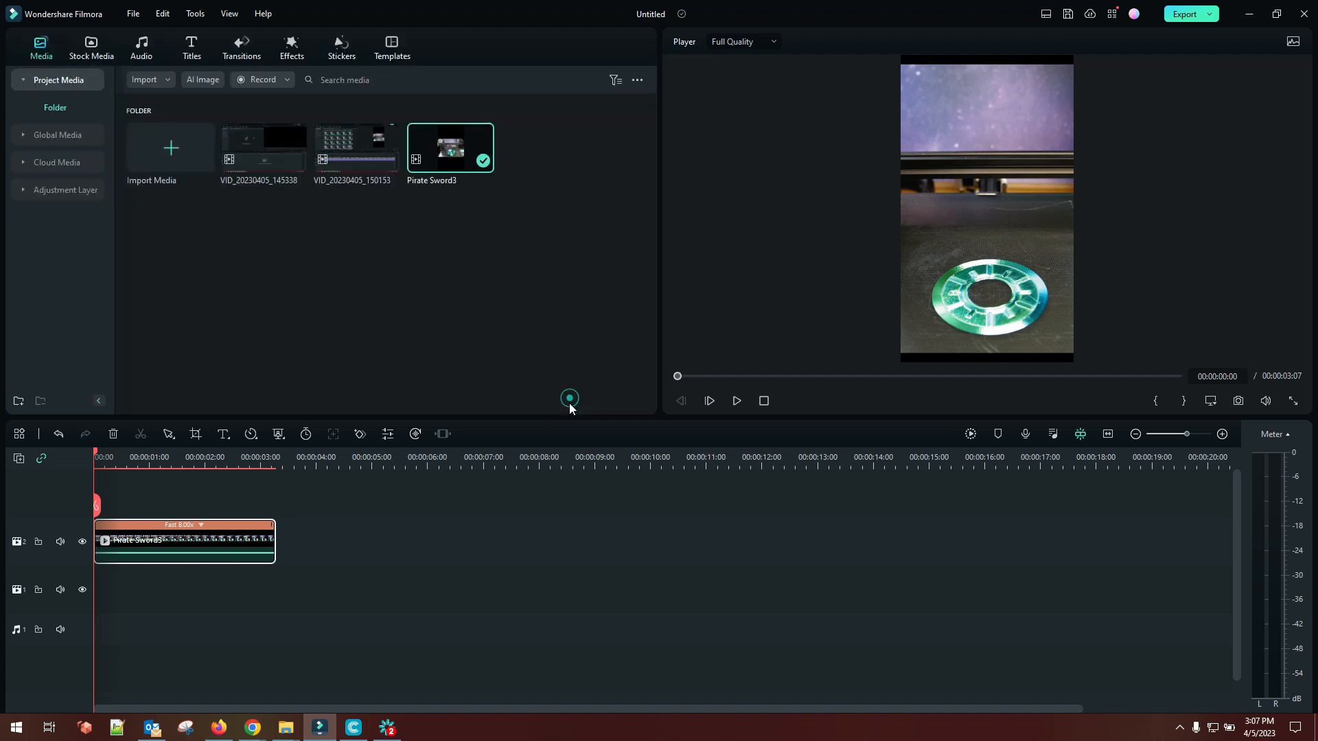
left_click(737, 403)
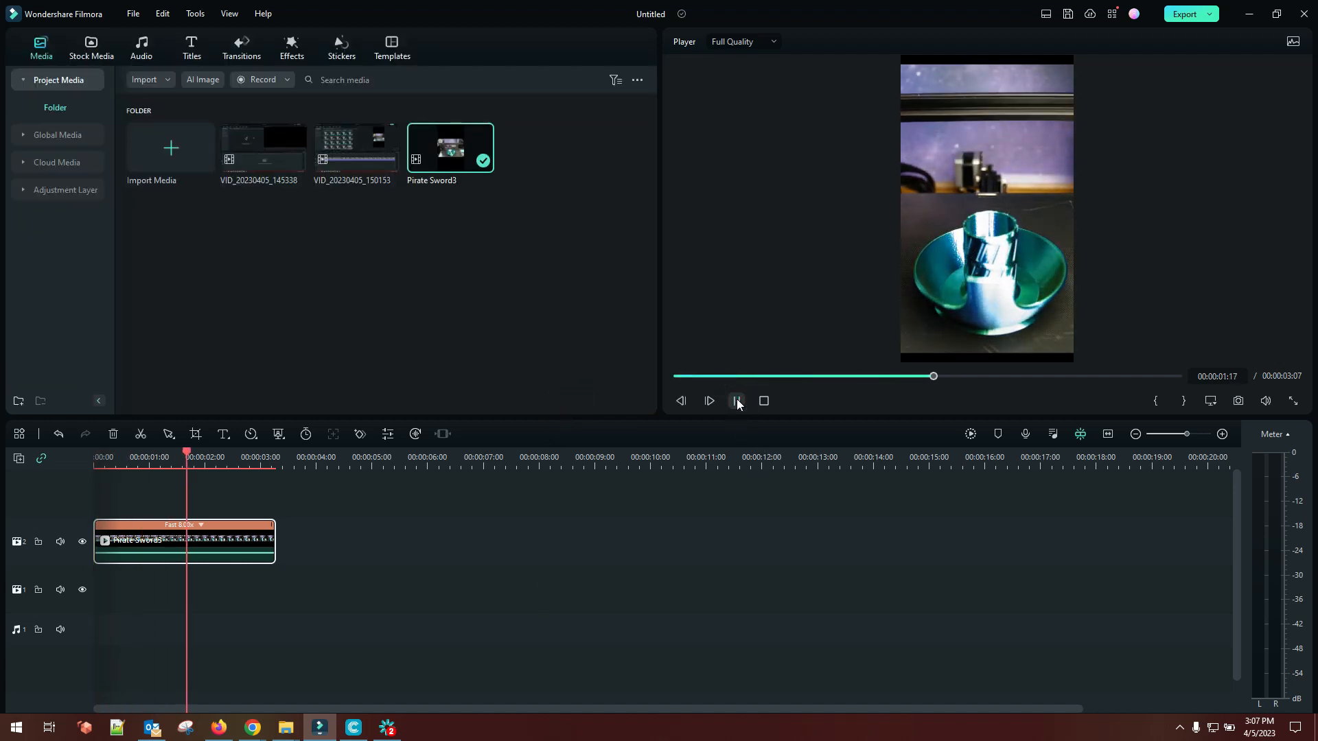
Set the Pirate Sword3 clip's speed to Fast 4x and play it from the start
left_click(200, 524)
mouse_move(220, 583)
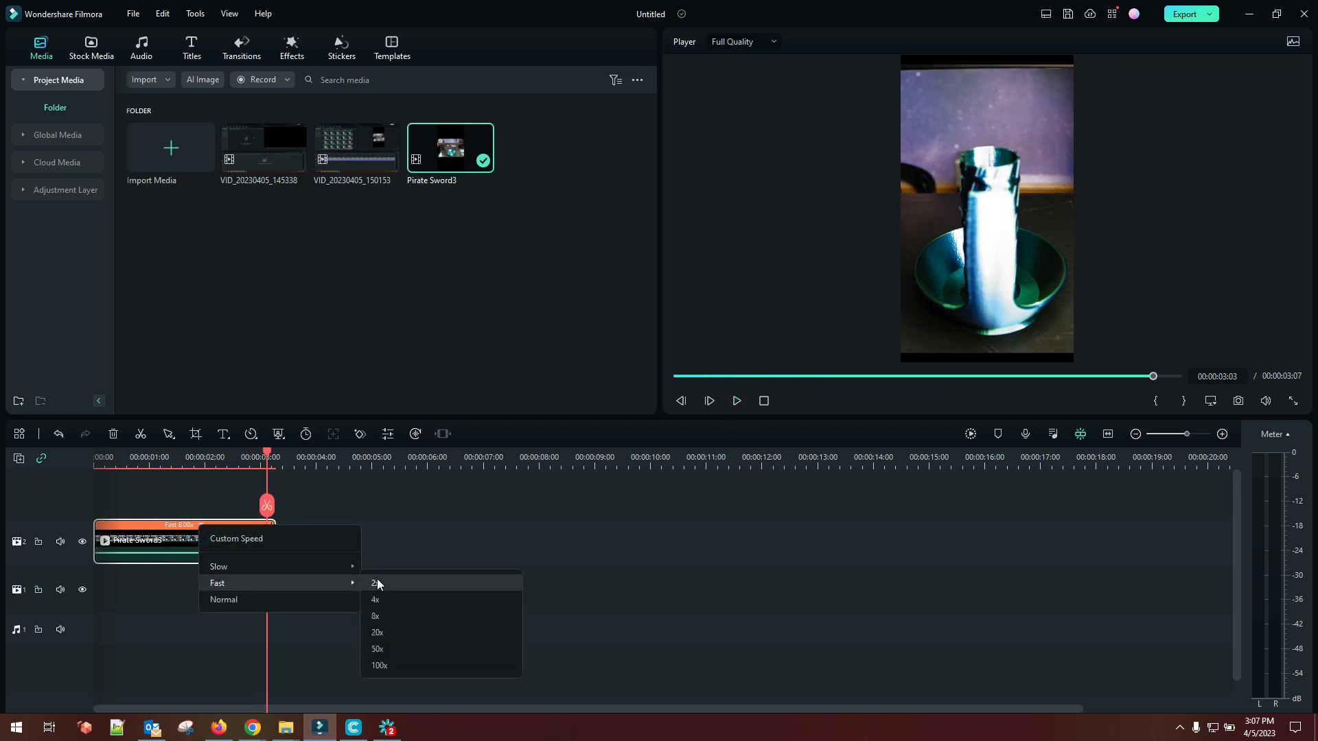
left_click(409, 600)
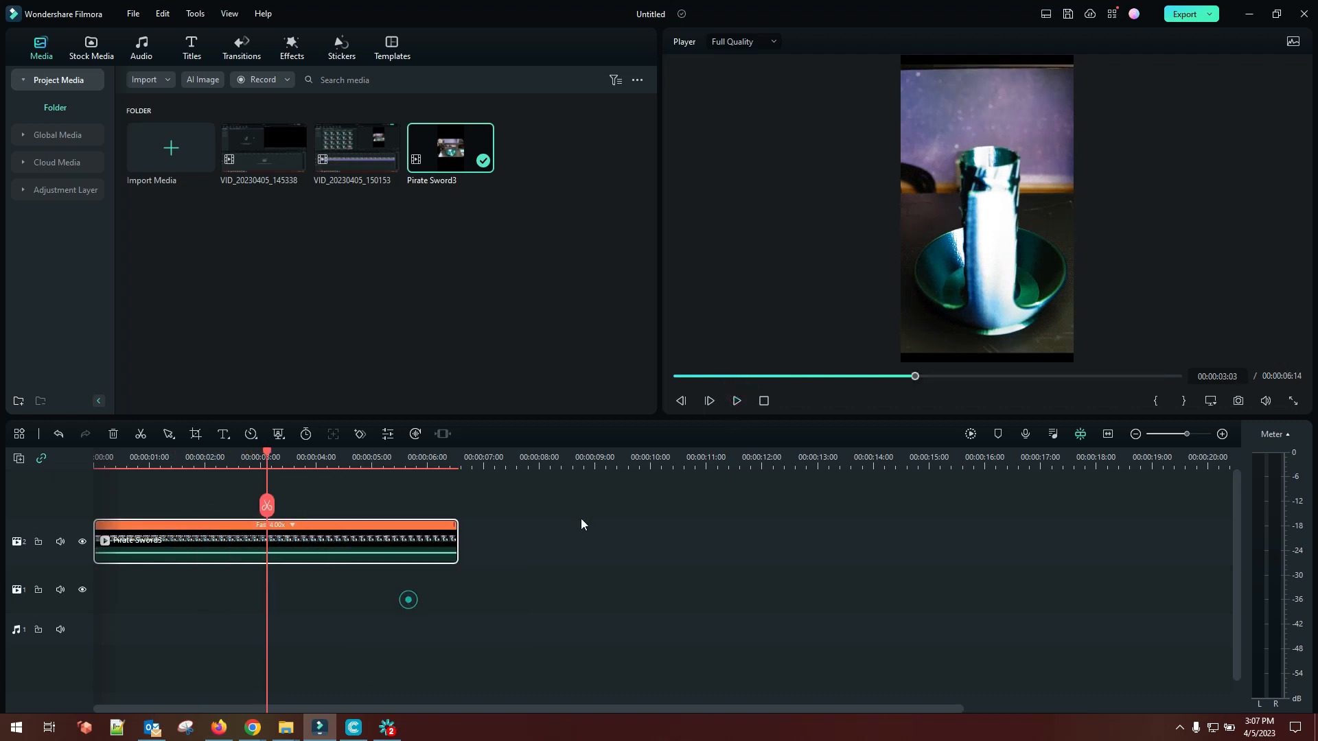
left_click(764, 401)
left_click(736, 401)
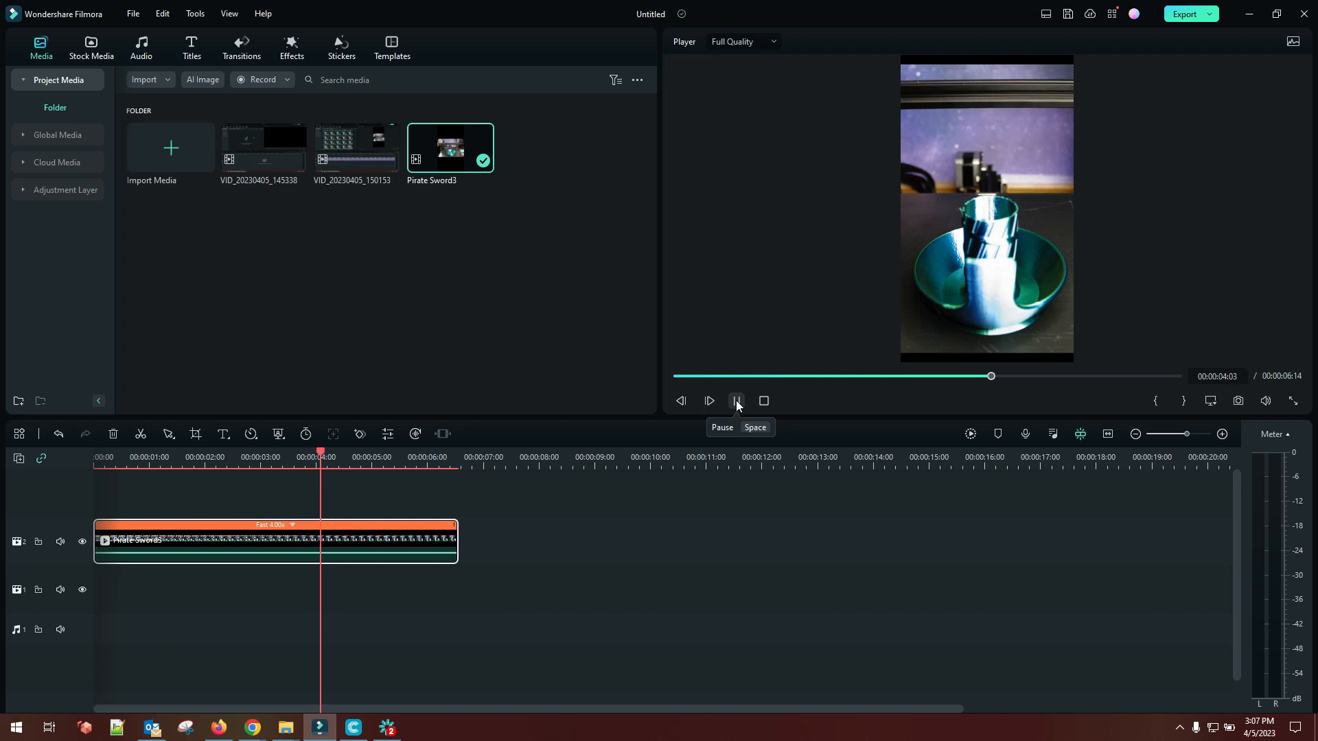
Pause playback, copy the Pirate Sword3 clip and paste the duplicate directly against the end of the original
left_click(737, 402)
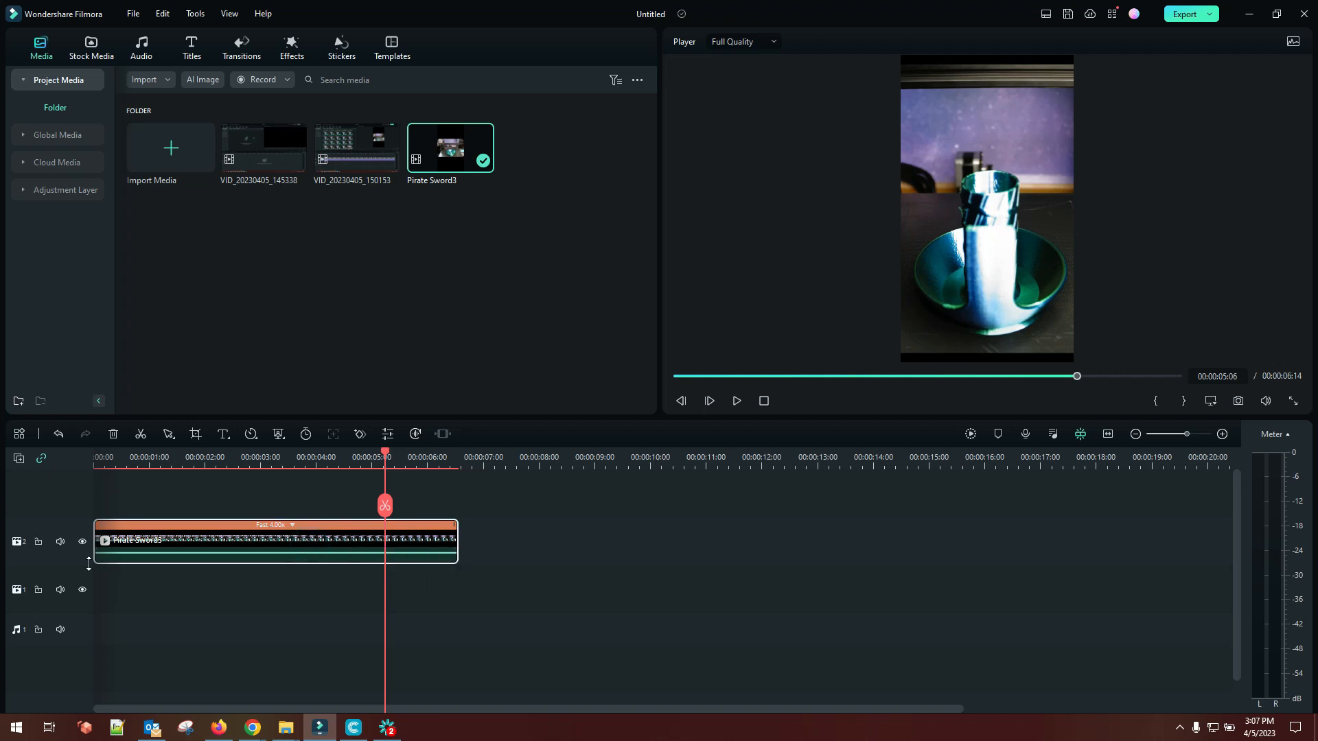
right_click(327, 544)
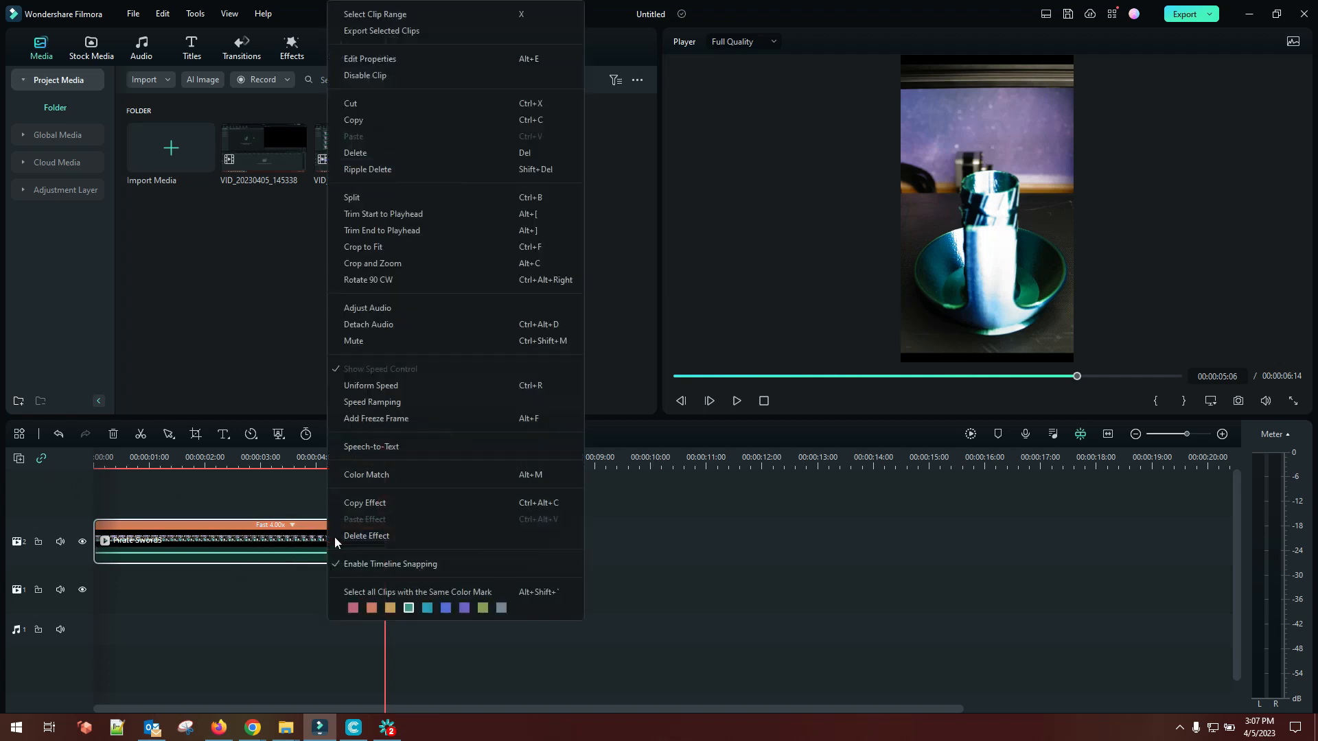
left_click(399, 120)
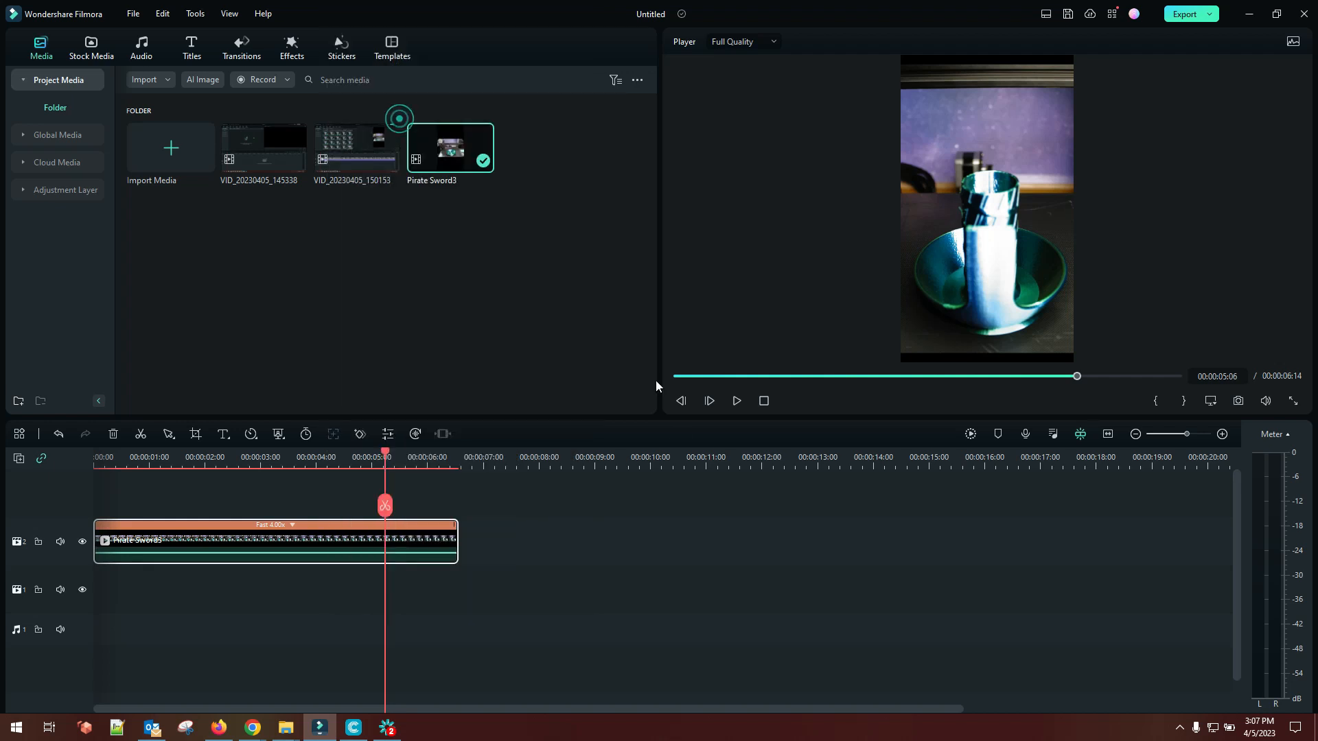
left_click_drag(385, 456, 472, 457)
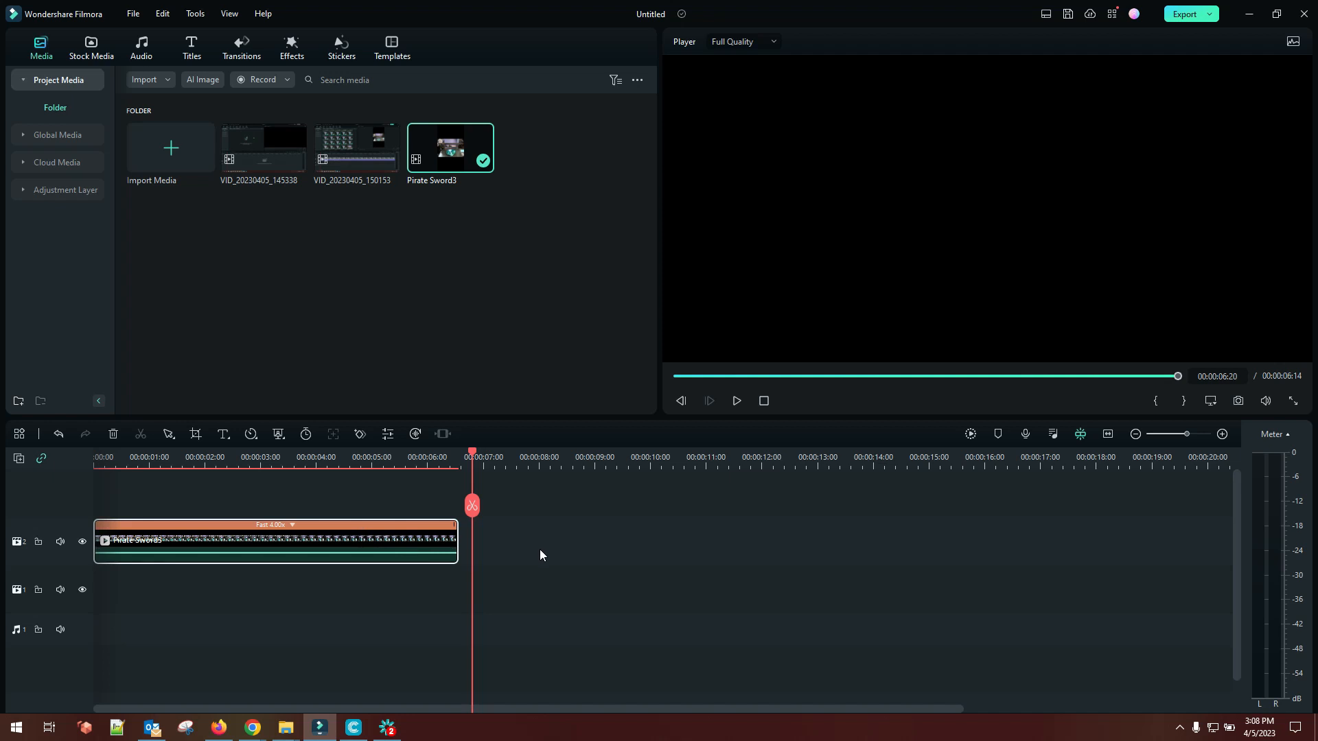
key("ctrl+v")
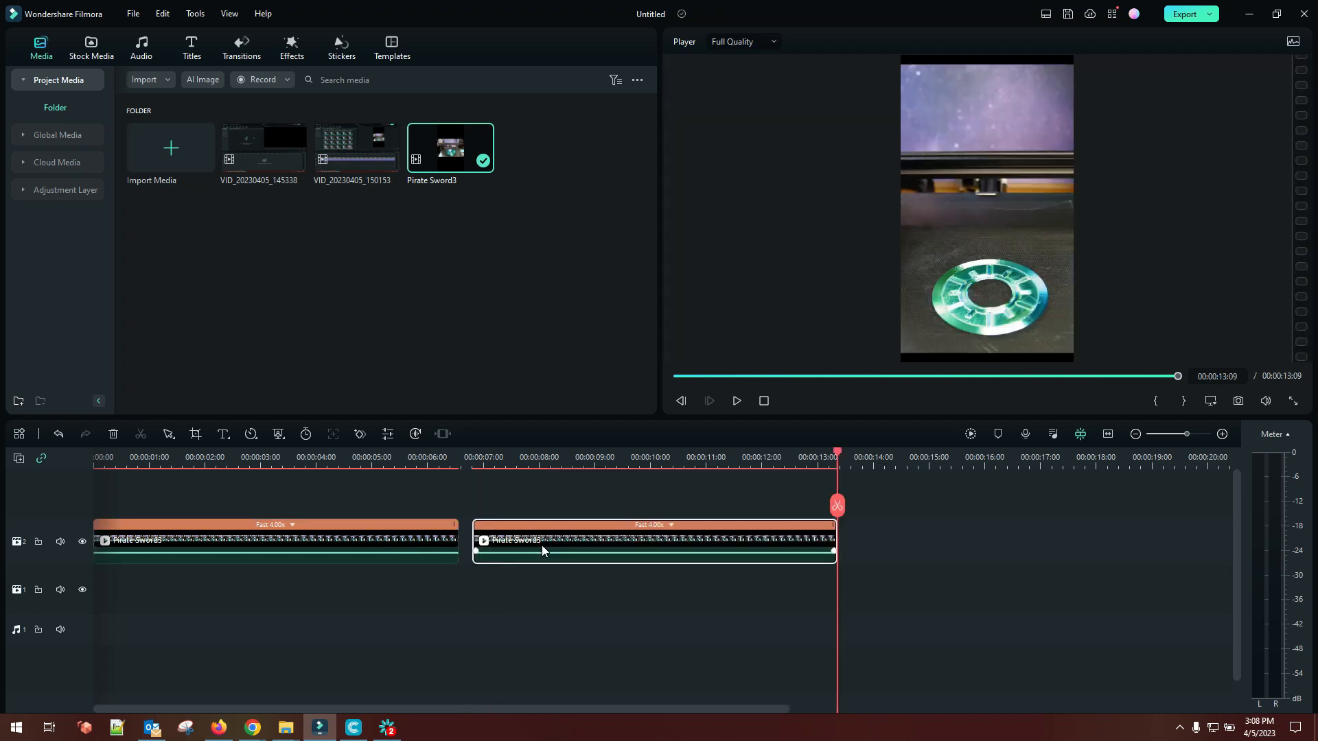
left_click_drag(698, 538, 684, 540)
left_click(586, 598)
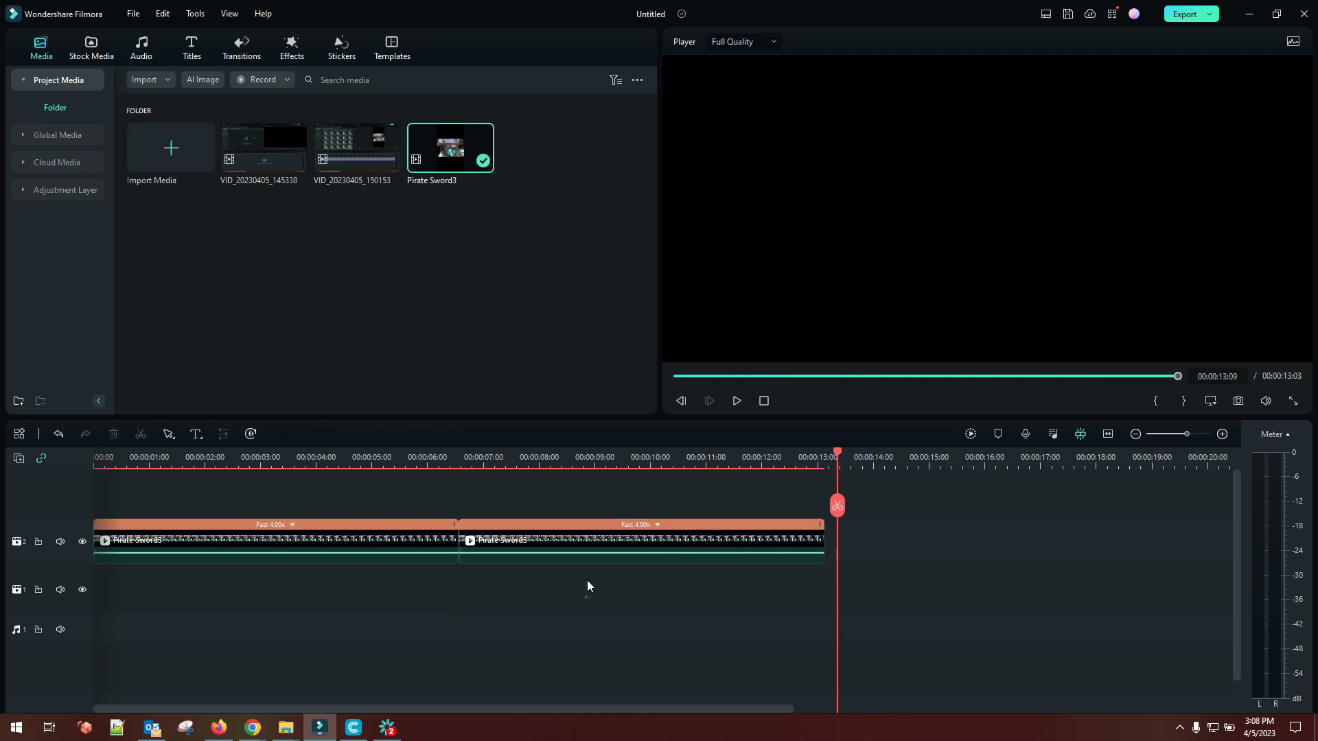
Turn on Reverse Speed for the second Pirate Sword3 clip and confirm its properties
double_click(660, 537)
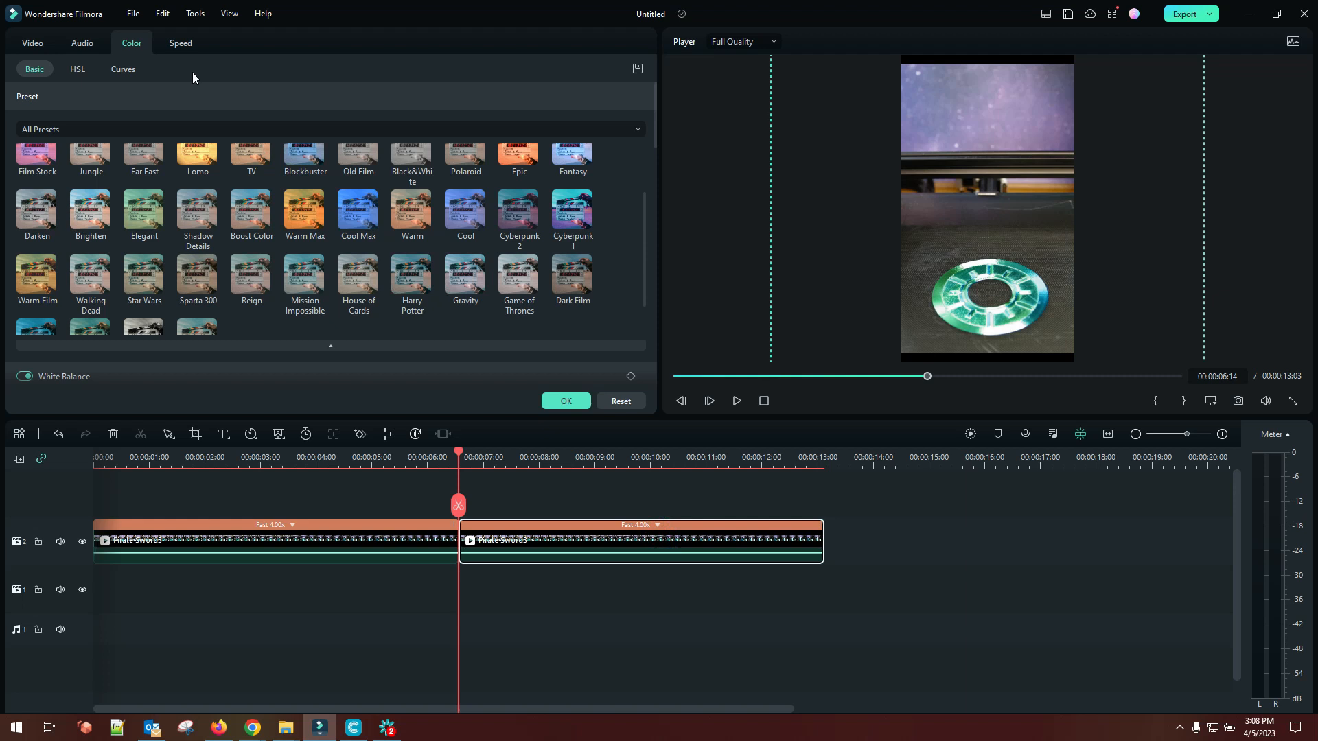
left_click(184, 46)
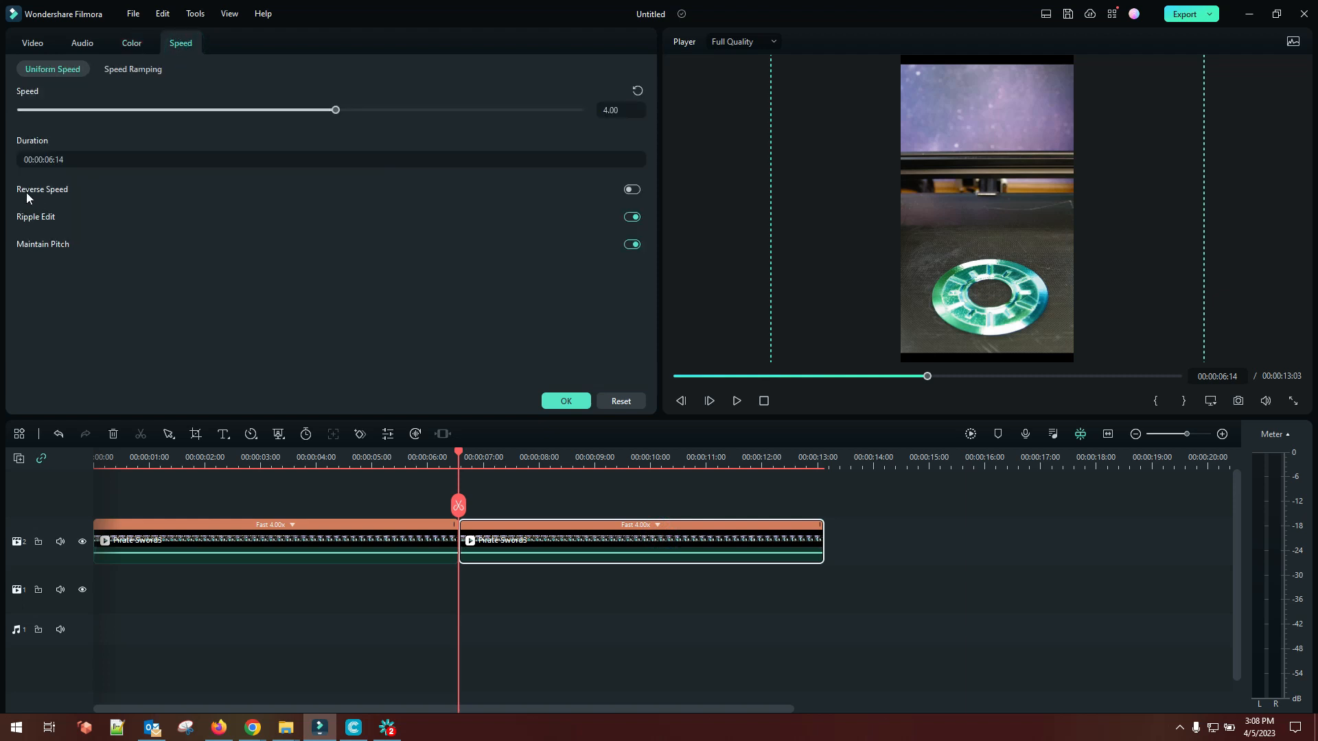
left_click(630, 192)
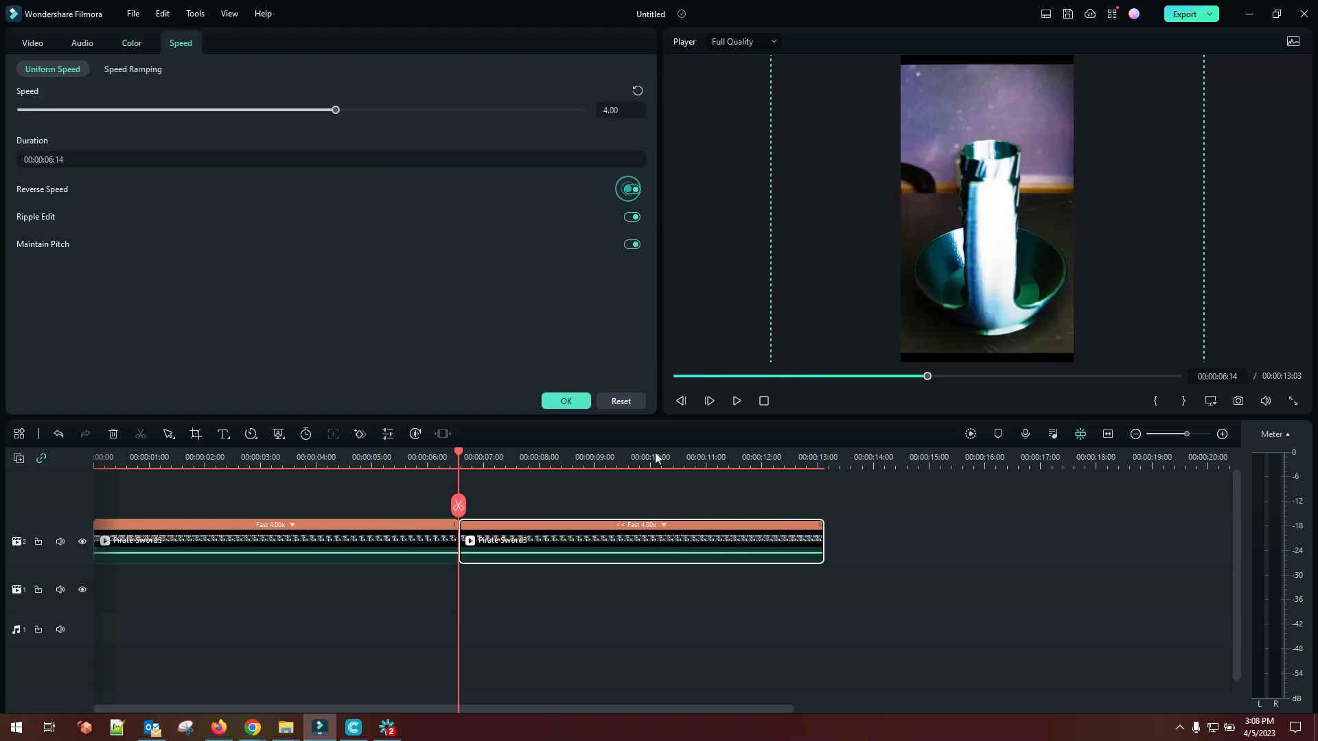
left_click(568, 402)
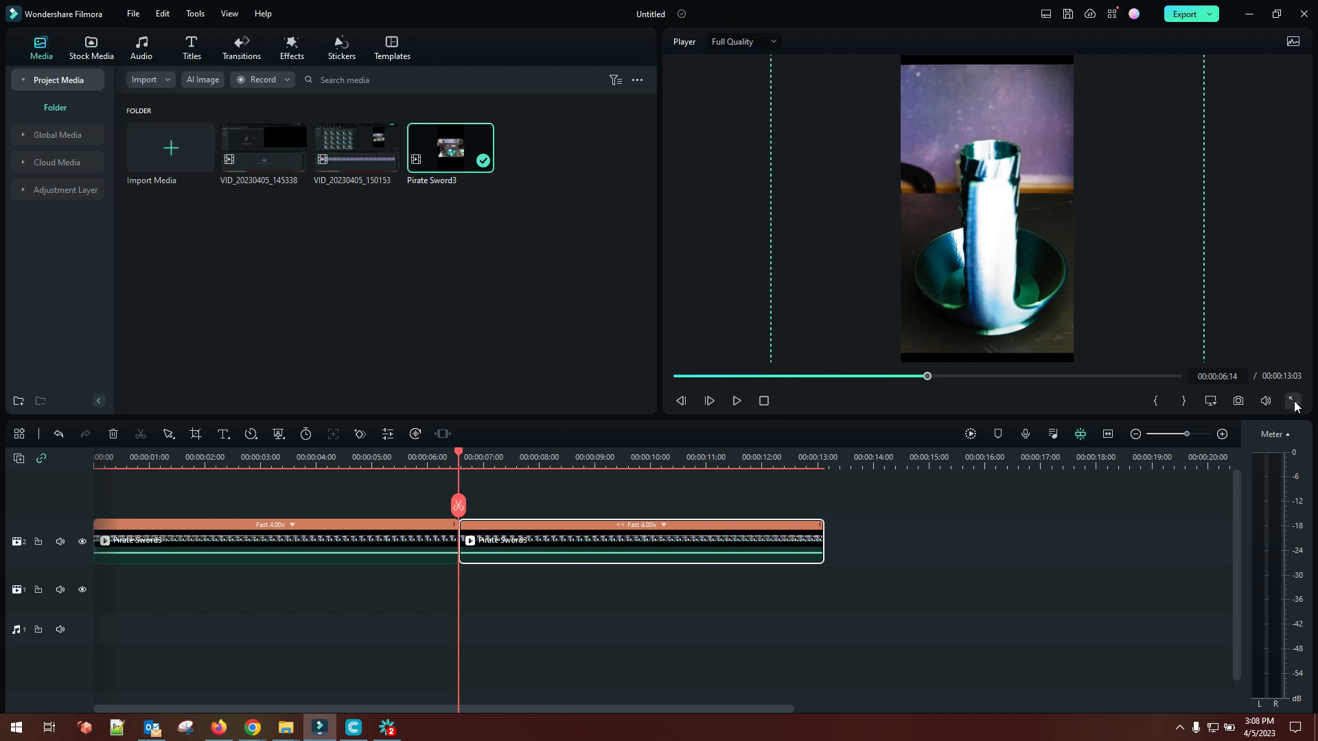
Play the forward-and-reverse sequence full screen from the start
left_click(765, 401)
left_click(1294, 401)
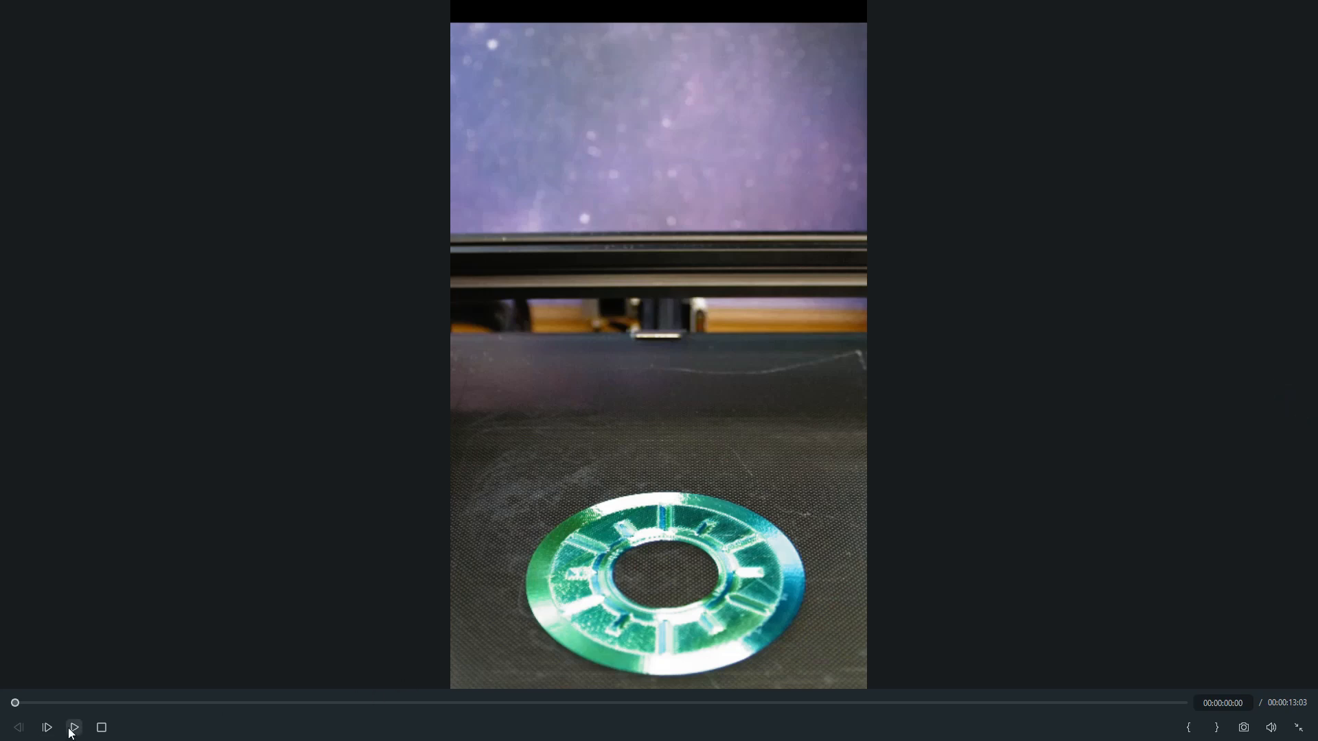
left_click(72, 731)
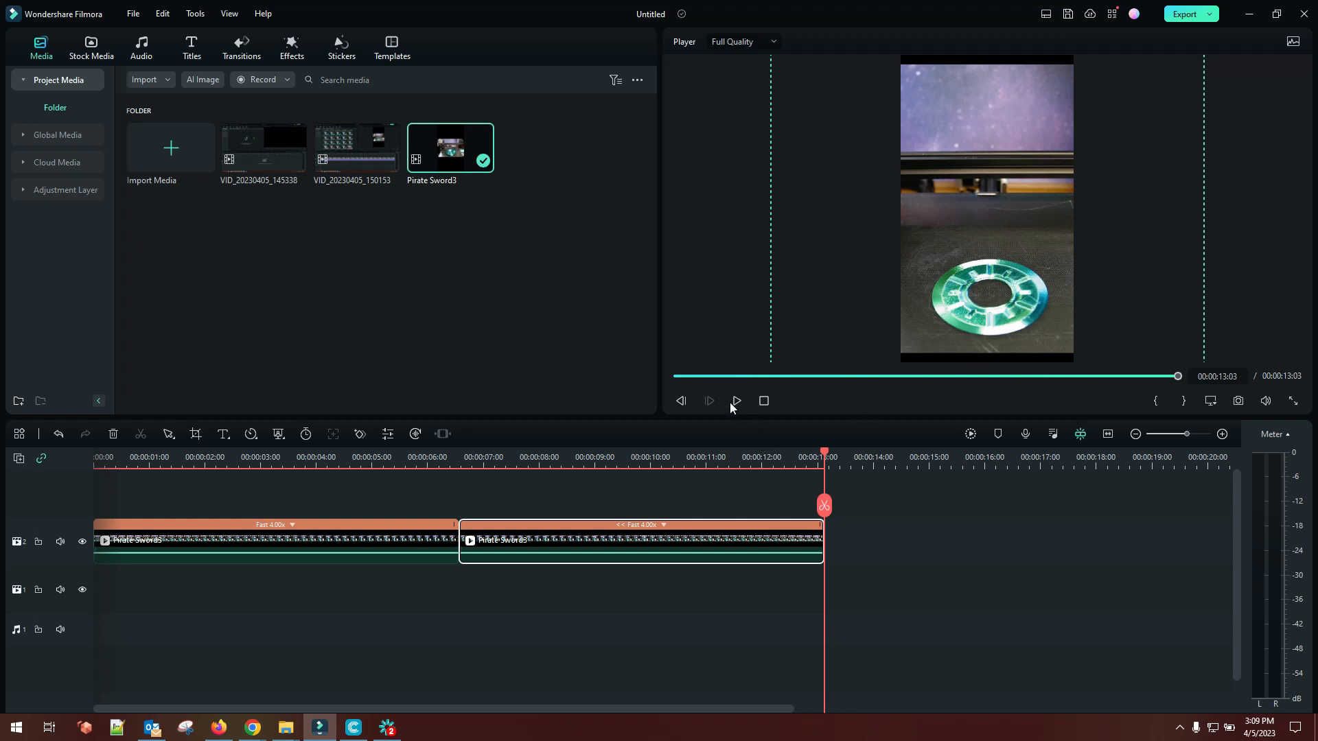
Import "How's It Supposed to Feel (Instrumental) - NEFFEX" from Backup > GOAT > Content > Audio and place it at the start of the audio track
left_click(763, 401)
left_click(246, 574)
left_click(166, 155)
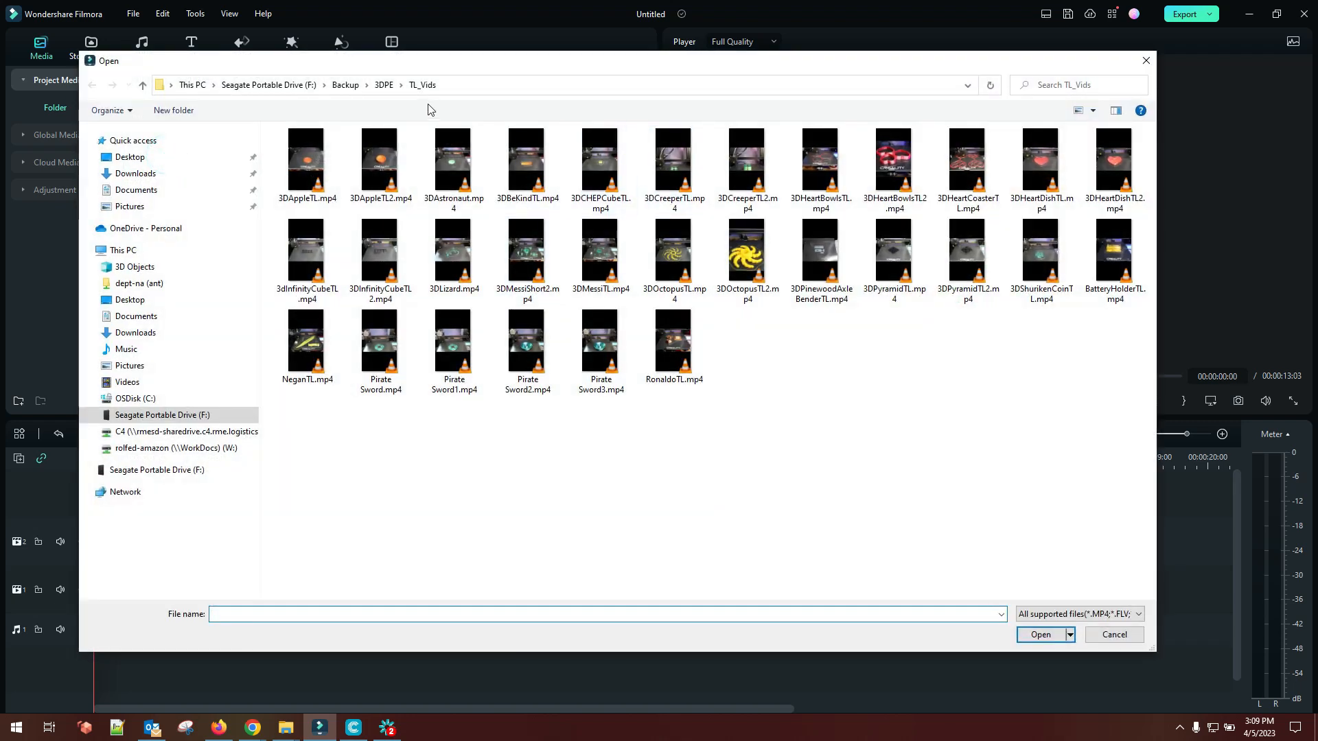
left_click(345, 84)
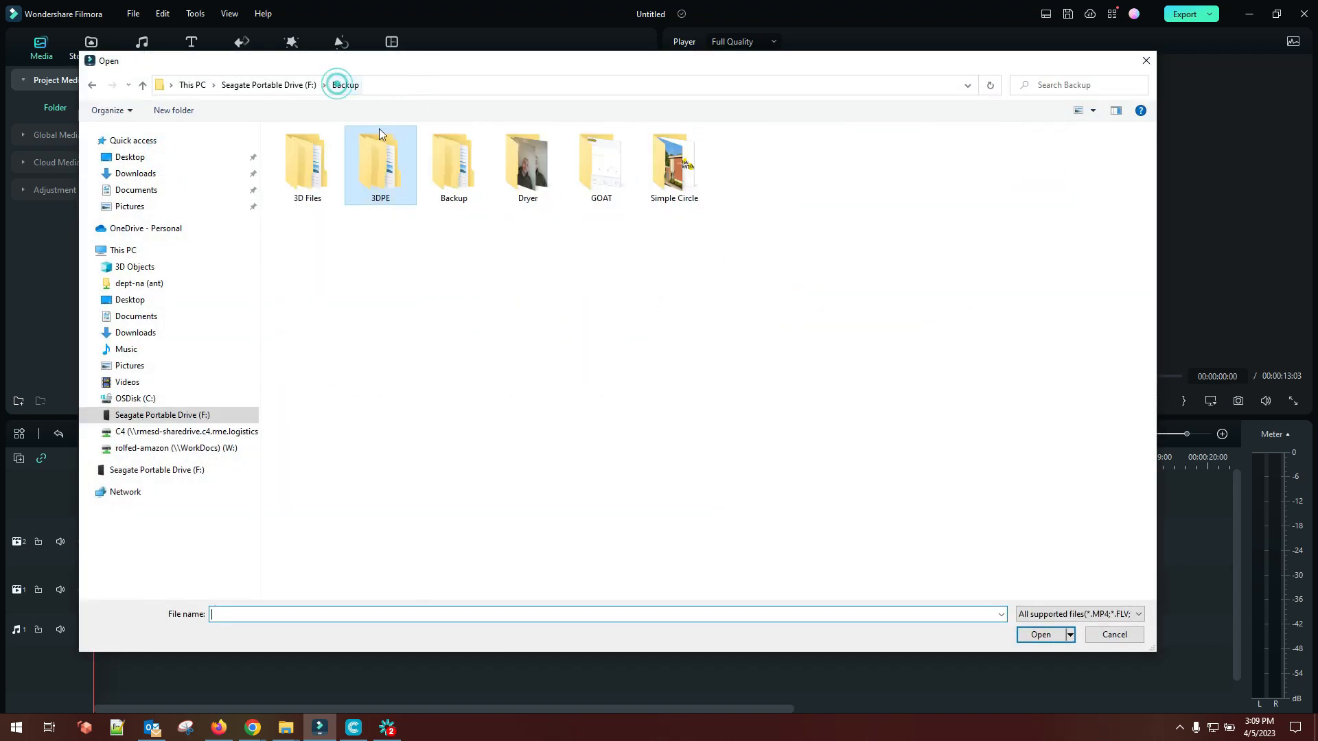
double_click(599, 174)
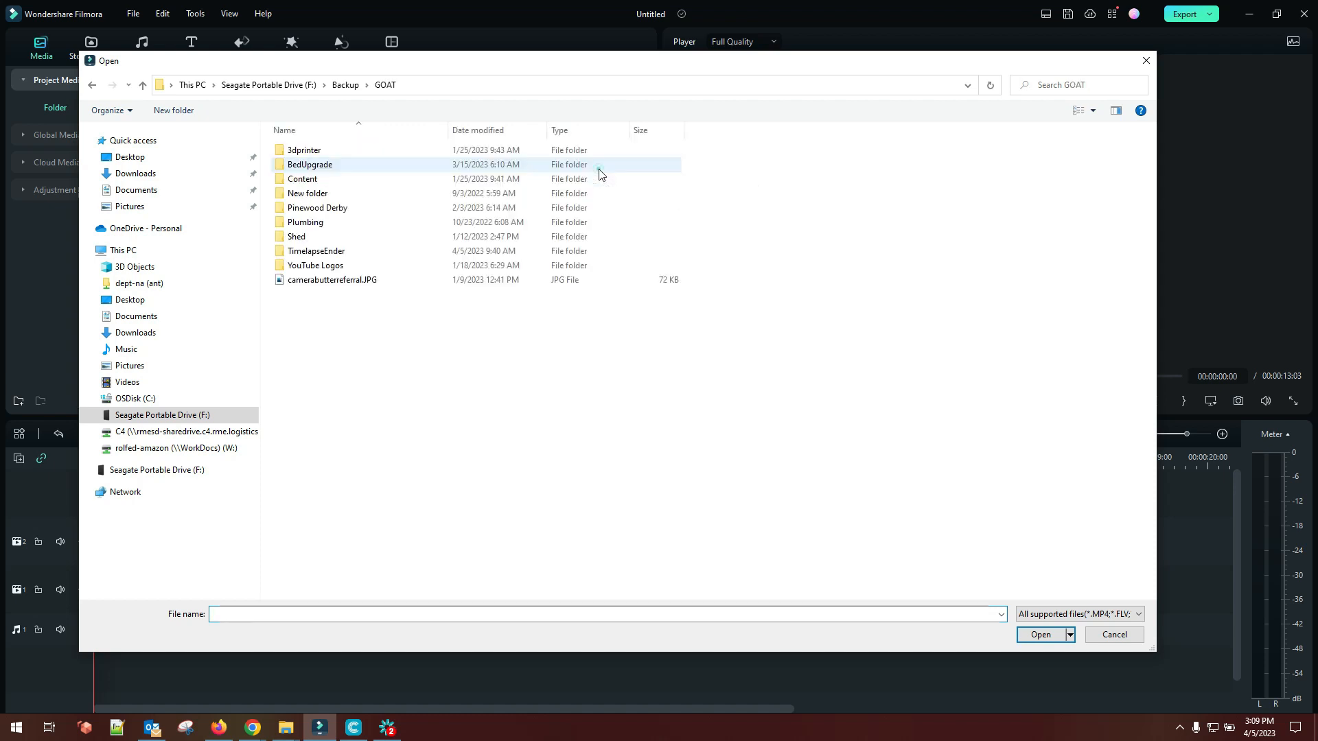
double_click(305, 178)
double_click(313, 152)
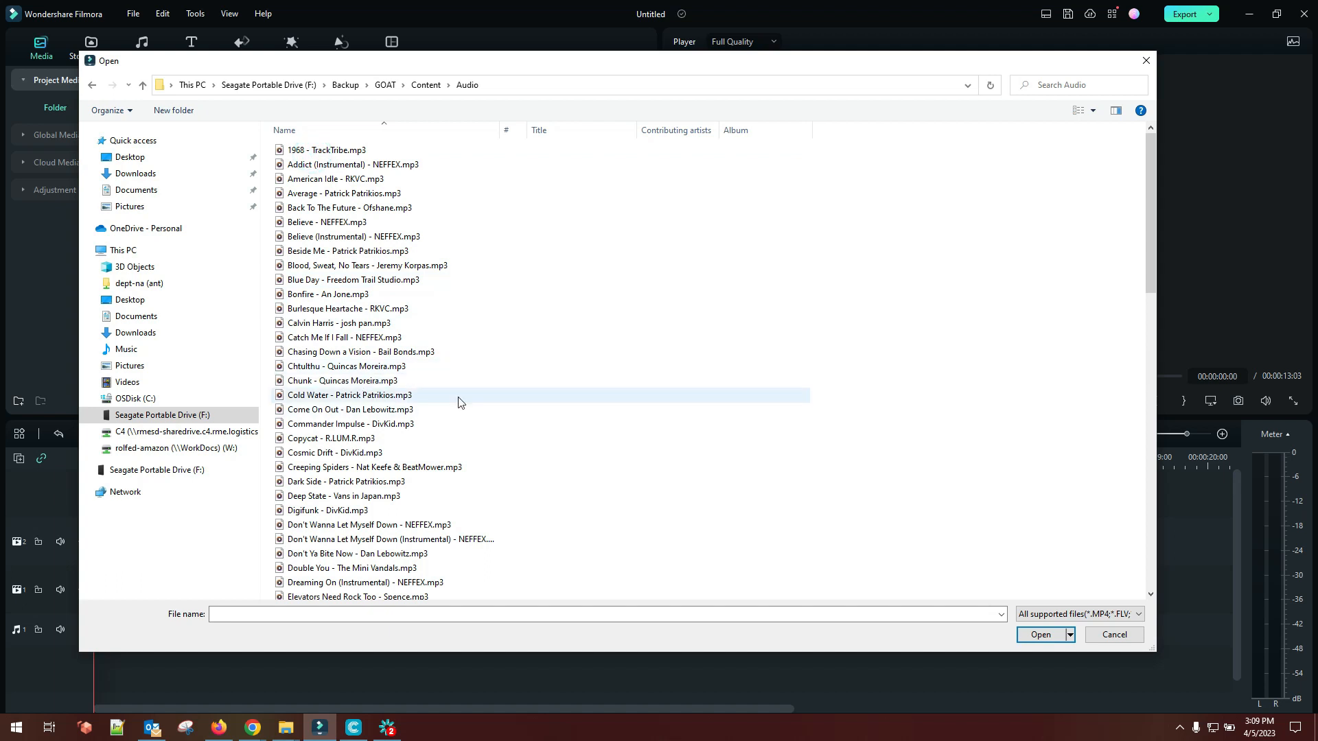
scroll(467, 395, "down", 1)
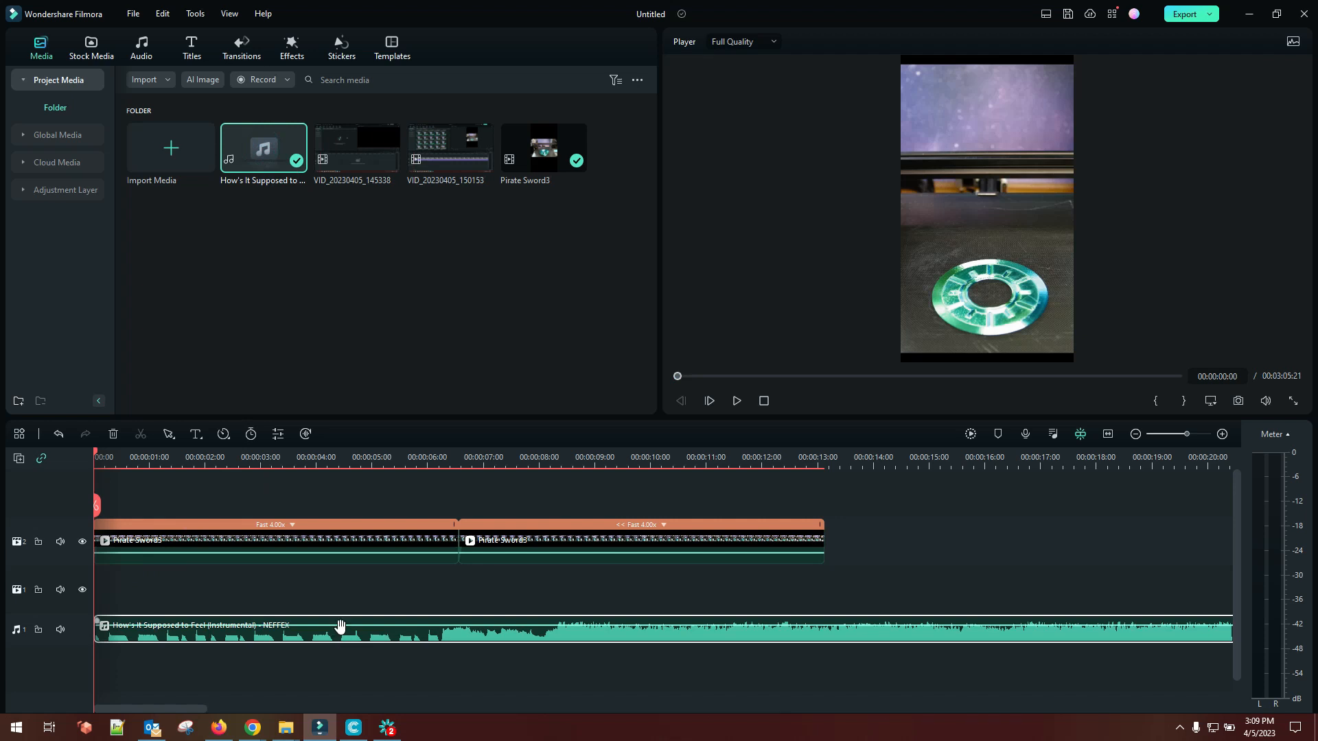
Split the music at 00:00:05:23, delete its quiet intro and start the remaining part at the beginning of the timeline
left_click(422, 456)
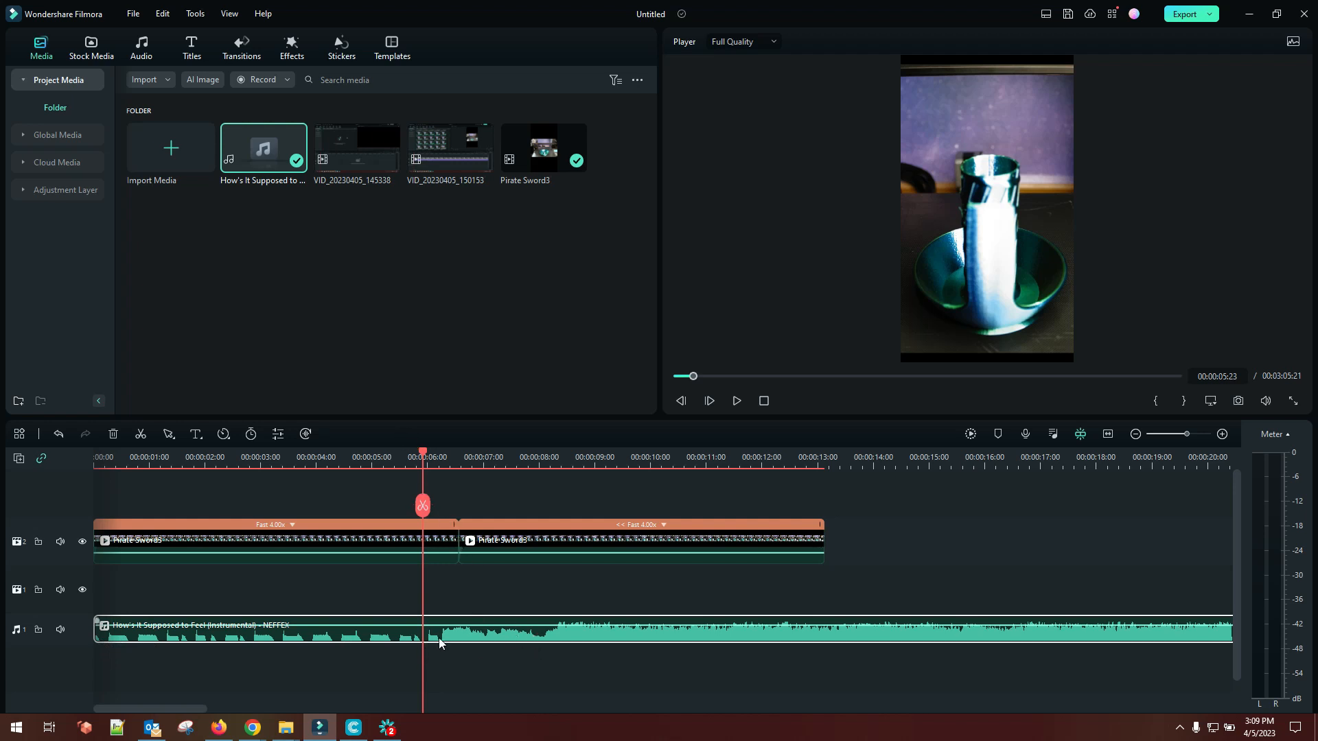
left_click(422, 507)
left_click(357, 641)
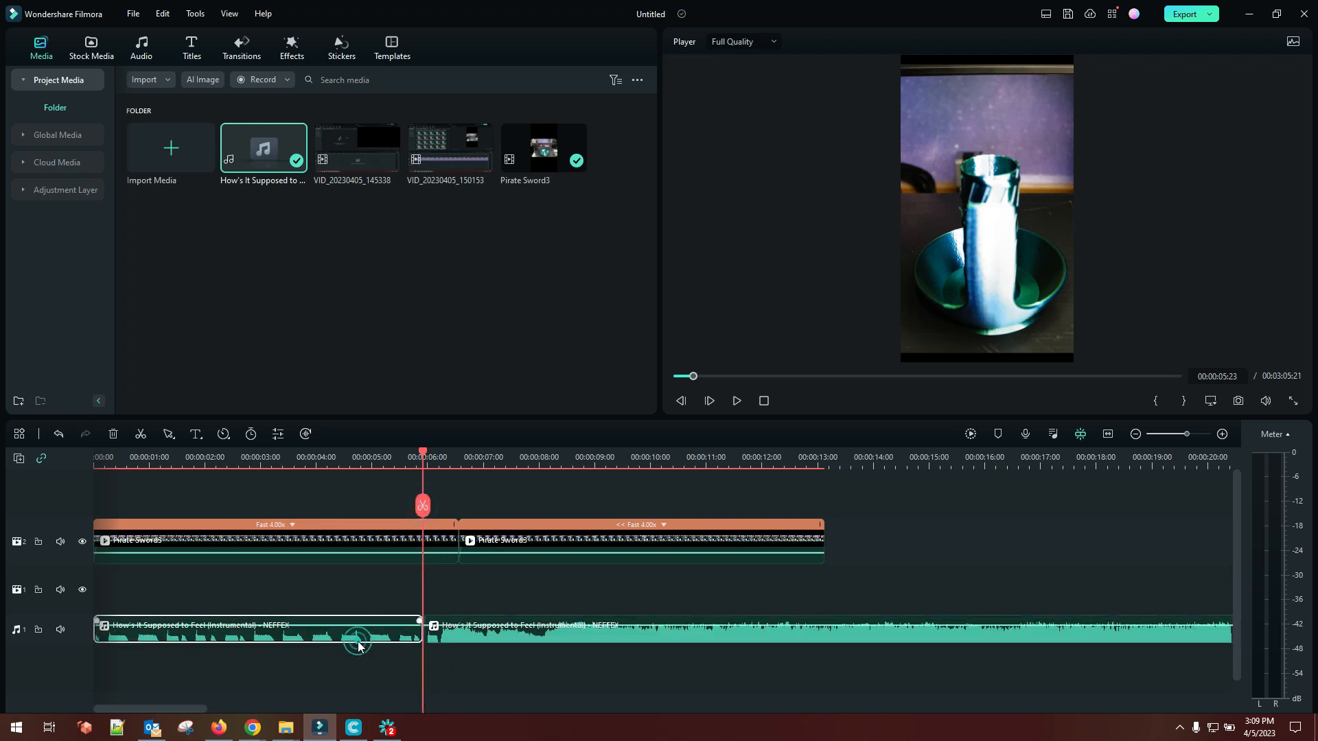
key("Delete")
left_click(315, 635)
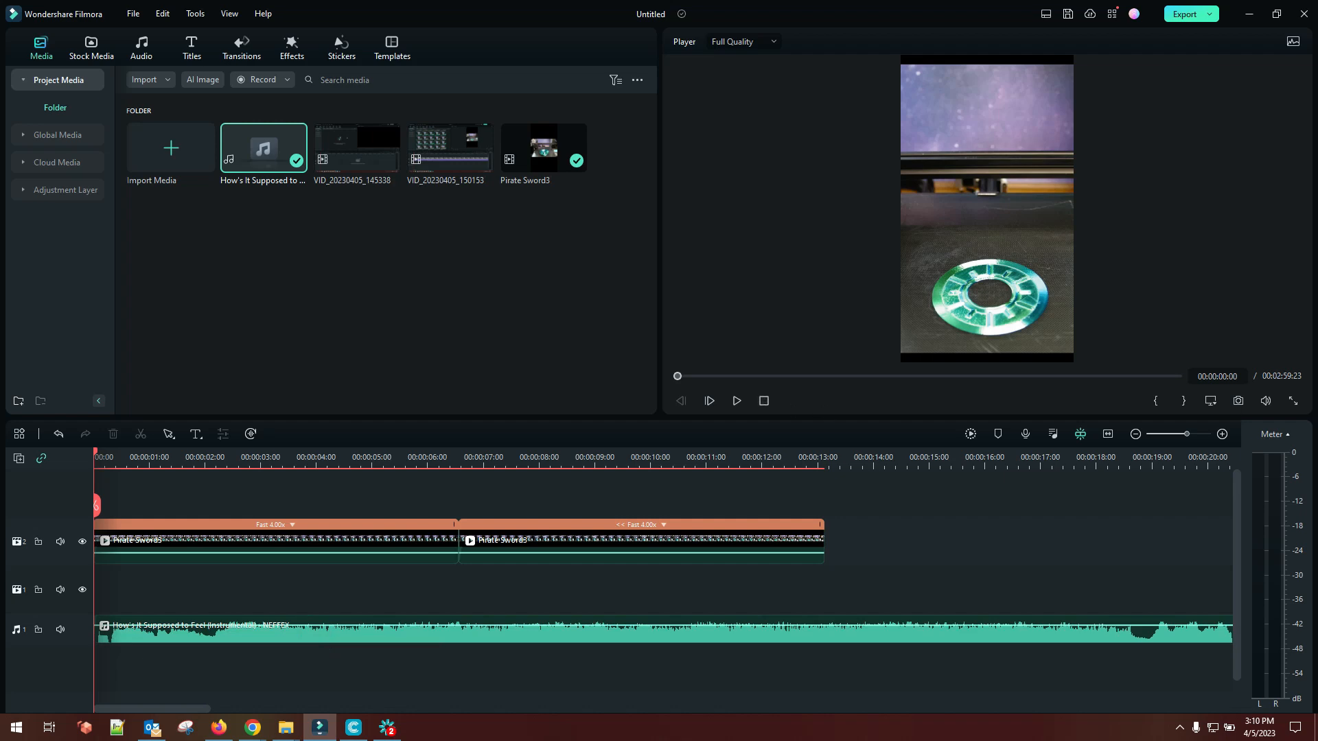
Play the time-lapse with its music full screen from the start and pause near the end of the reversed clip
left_click(1292, 400)
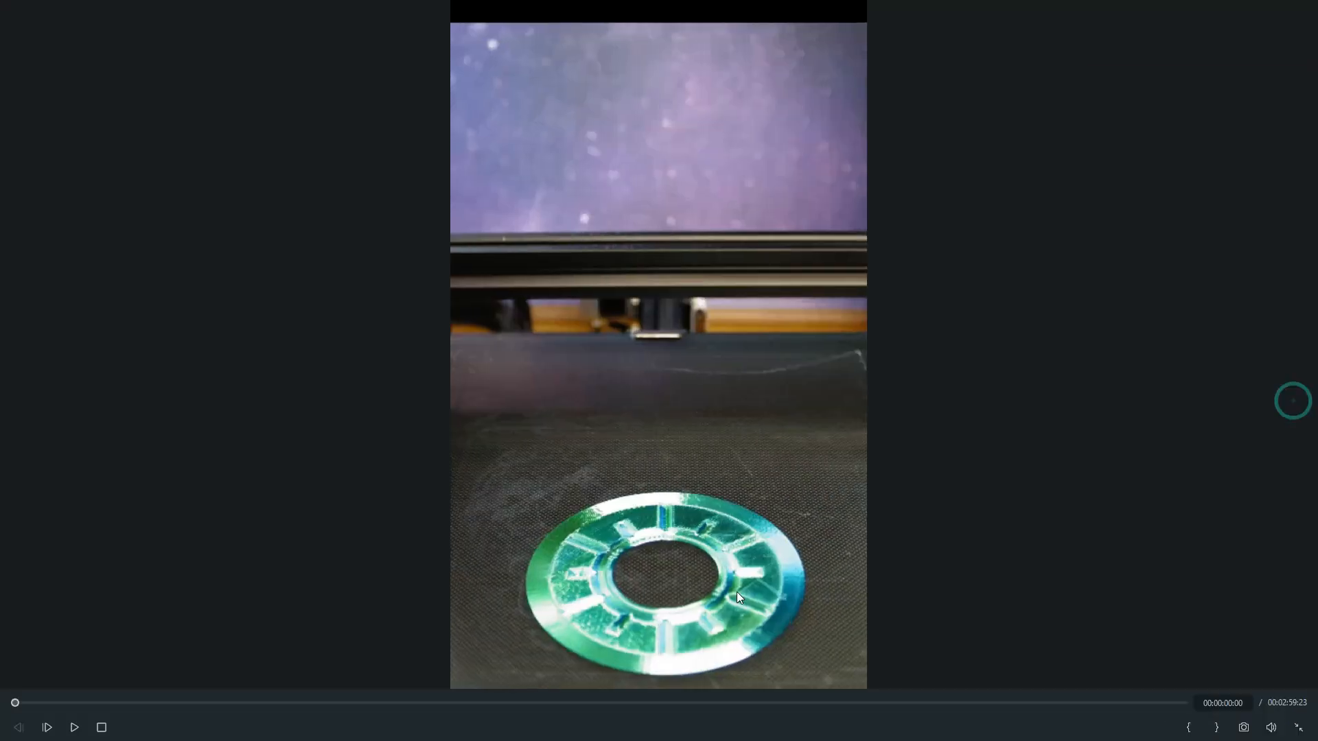
left_click(77, 732)
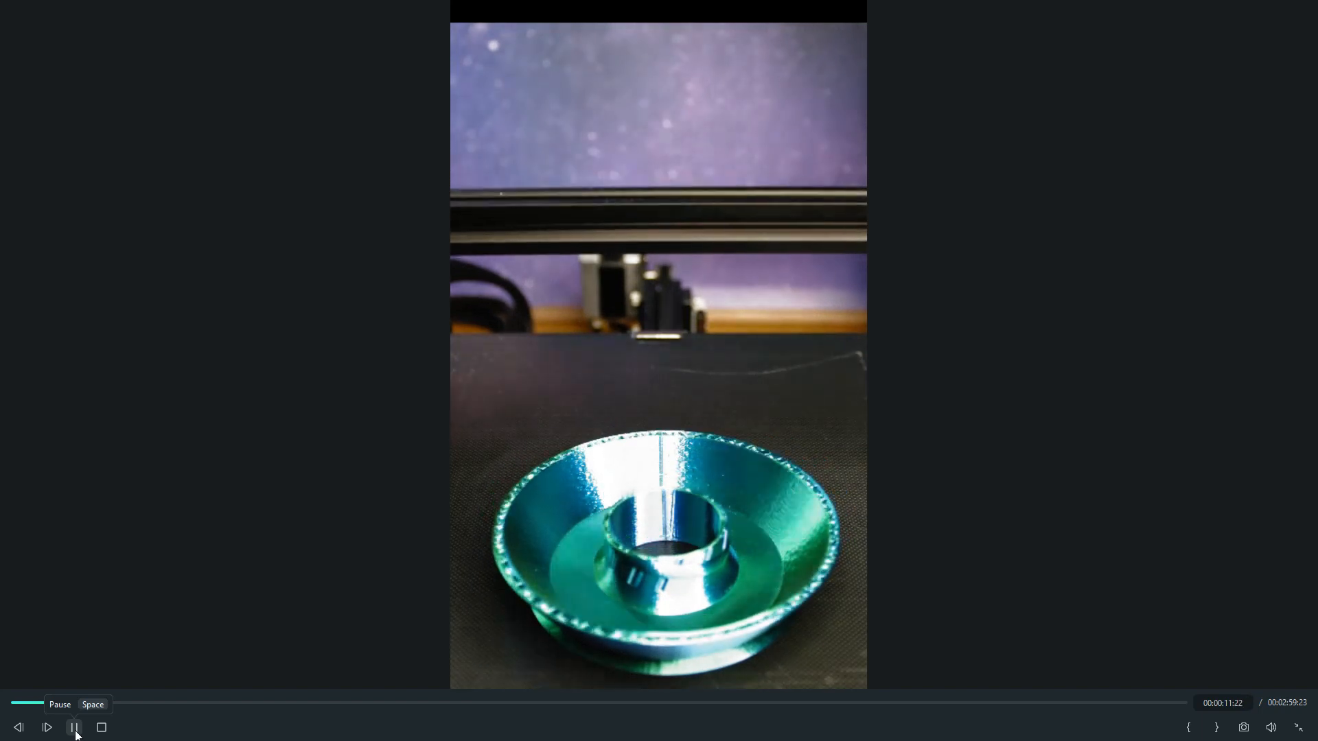
left_click(76, 732)
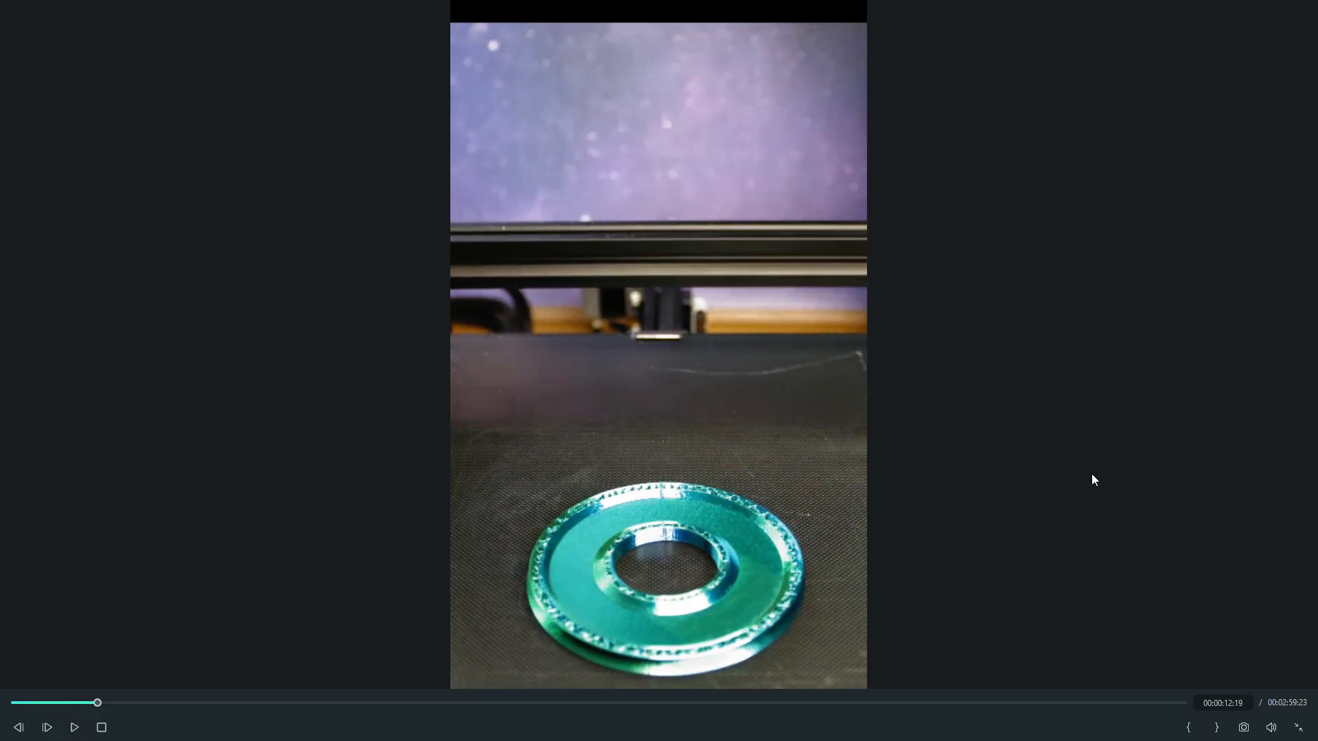